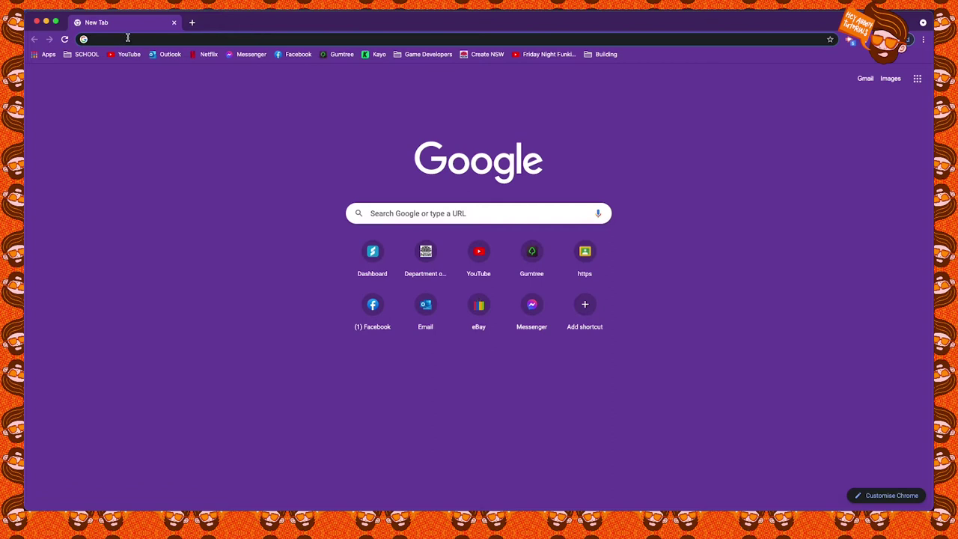
Search Google for "animal drawings free stock" and show the image results.
type("animal drawing")
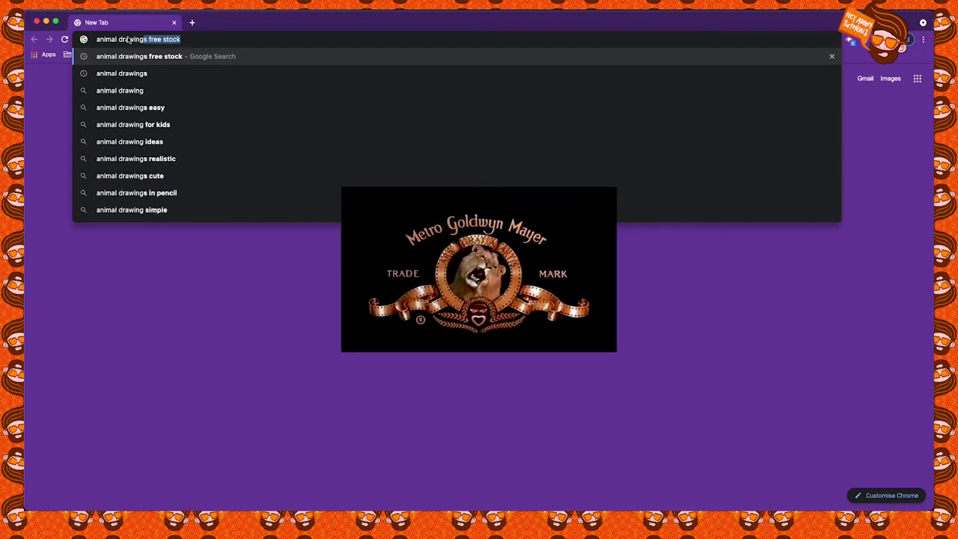
type("s free sto")
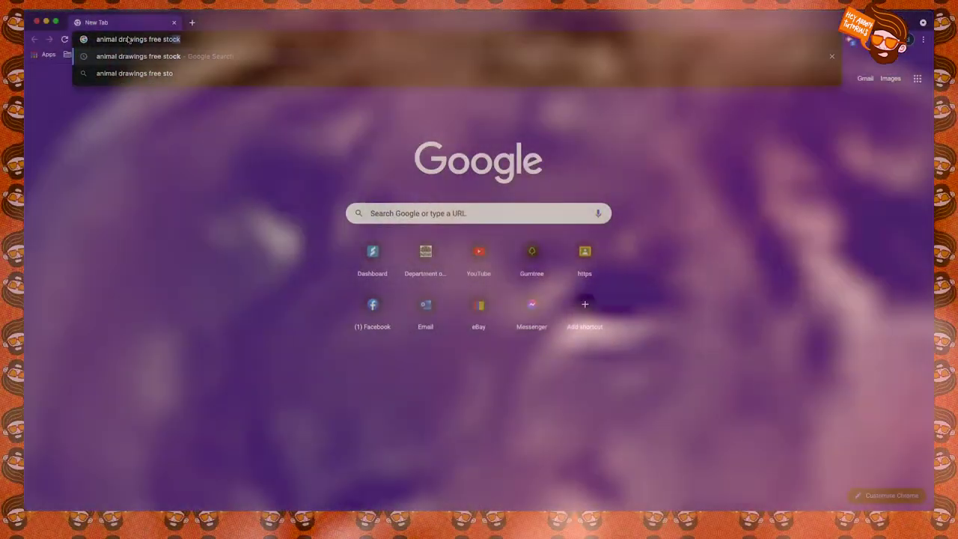
type("ck")
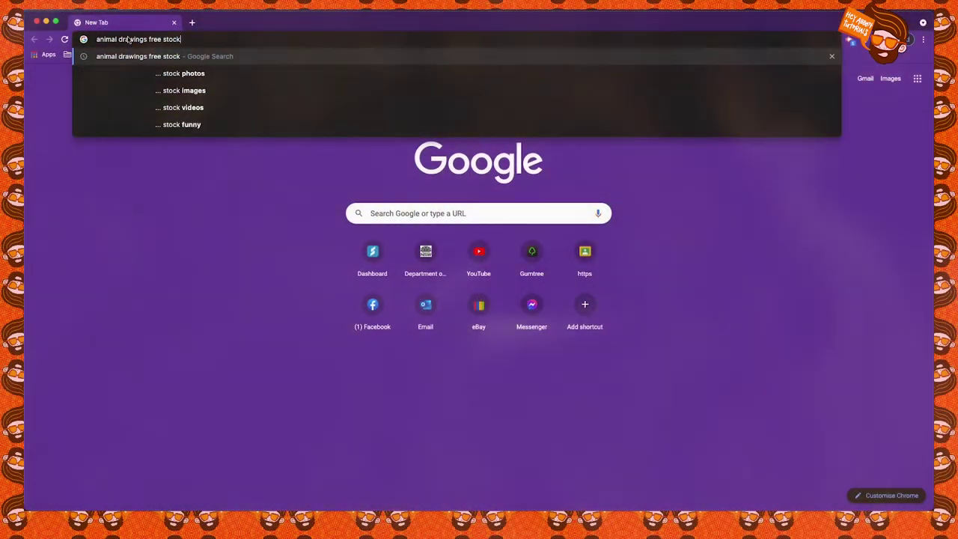
key("Return")
left_click(160, 117)
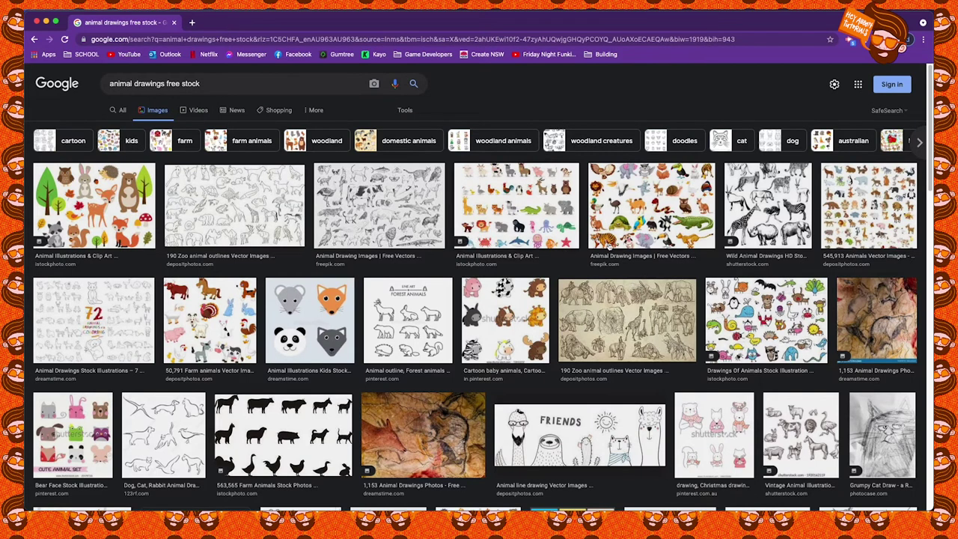
Open the hand-drawn llama's head from Adobe Stock in the image results and save it to the desktop.
scroll(608, 244, "down", 5)
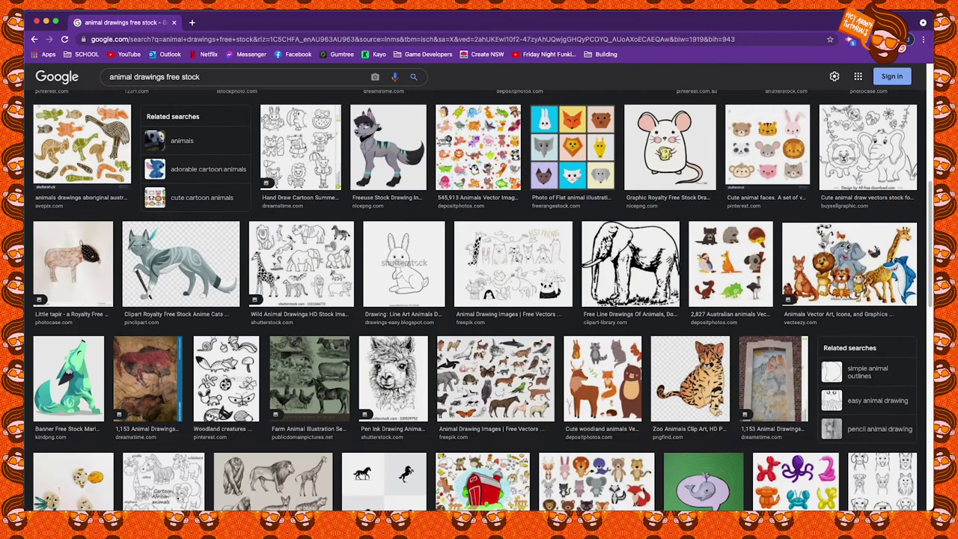
scroll(608, 243, "down", 2)
left_click(392, 247)
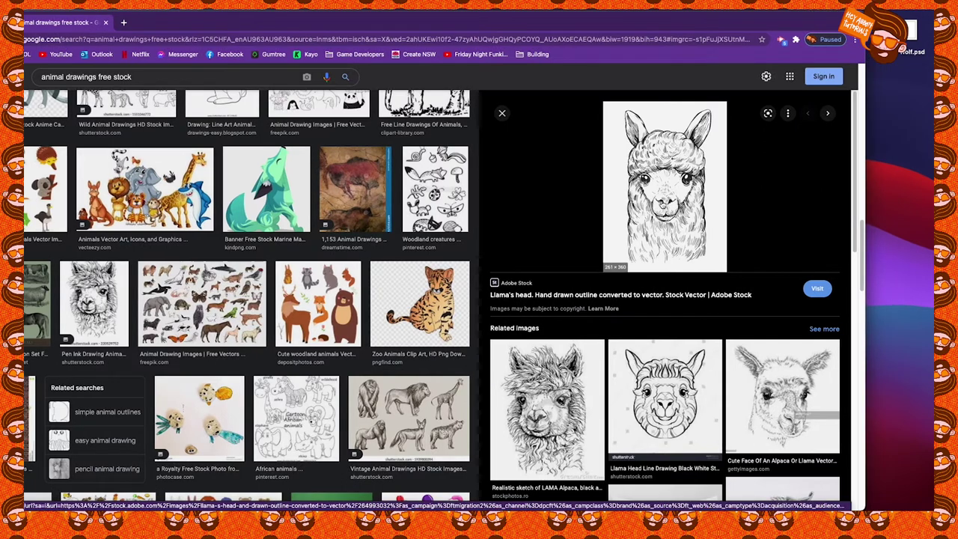
left_click_drag(662, 201, 909, 186)
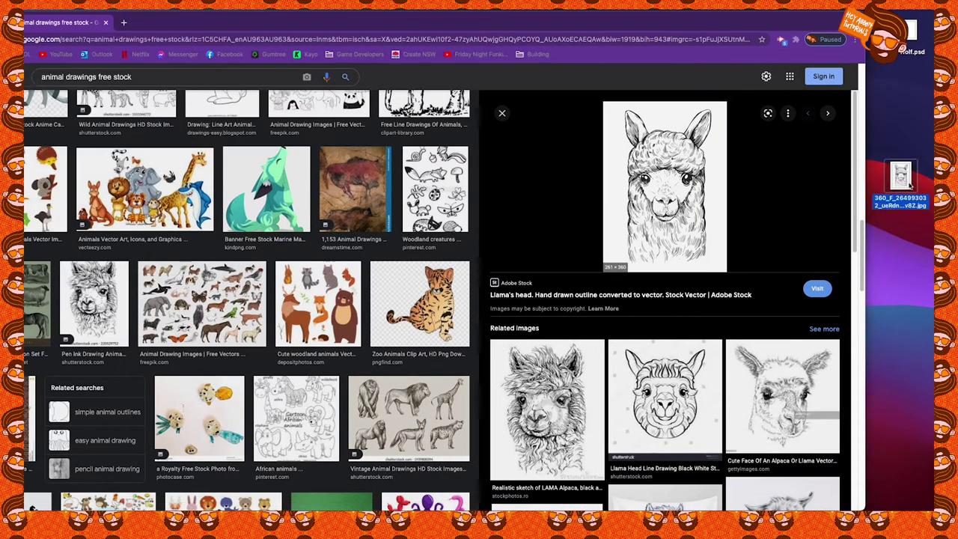
Change the image search to "turtle drawings free stock".
scroll(366, 321, "up", 10)
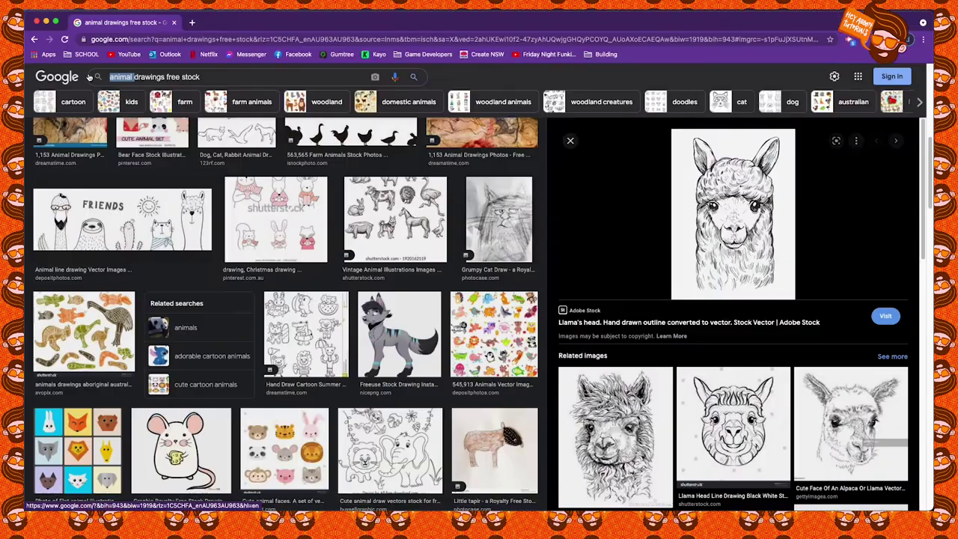
key("BackSpace")
key("BackSpace")
key("BackSpace")
key("BackSpace")
key("BackSpace")
key("BackSpace")
key("BackSpace")
type("turtle drawings free stock")
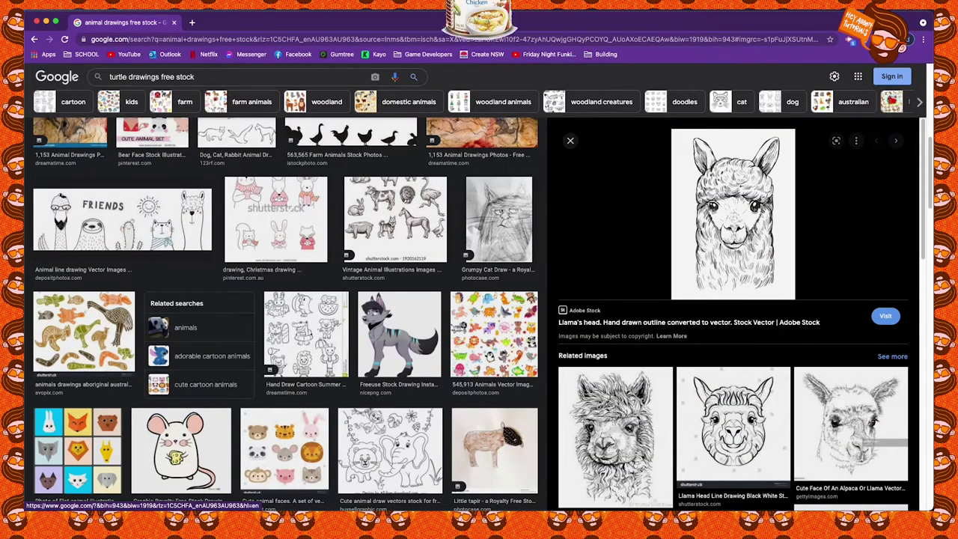
key("Return")
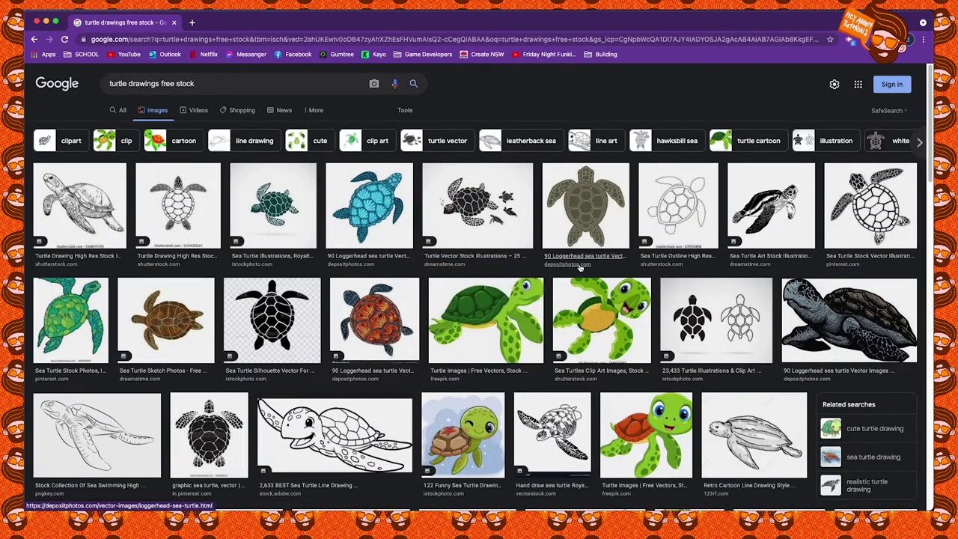
Open the first turtle drawing and, from its related images, open the PIXTA hand drawn sea turtle illustration.
scroll(599, 273, "down", 1)
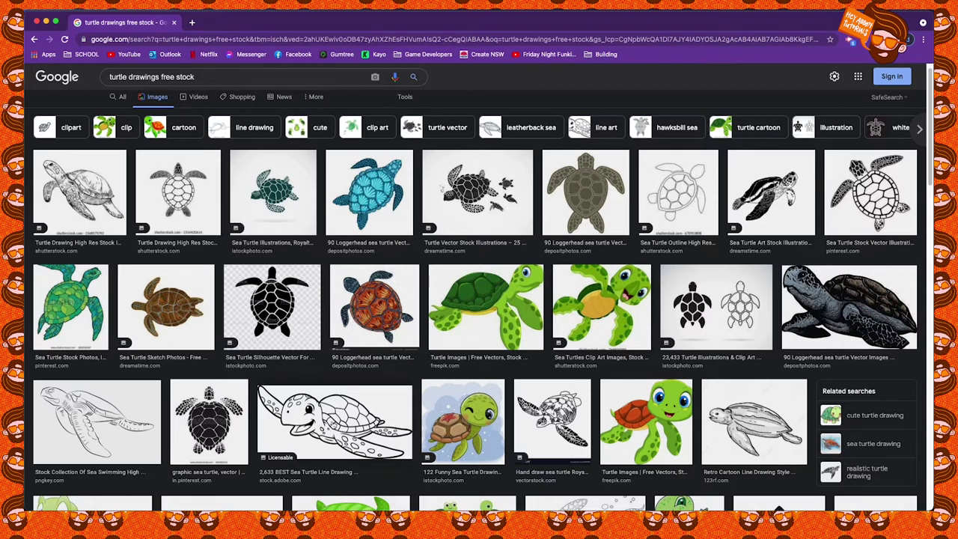
scroll(339, 412, "down", 1)
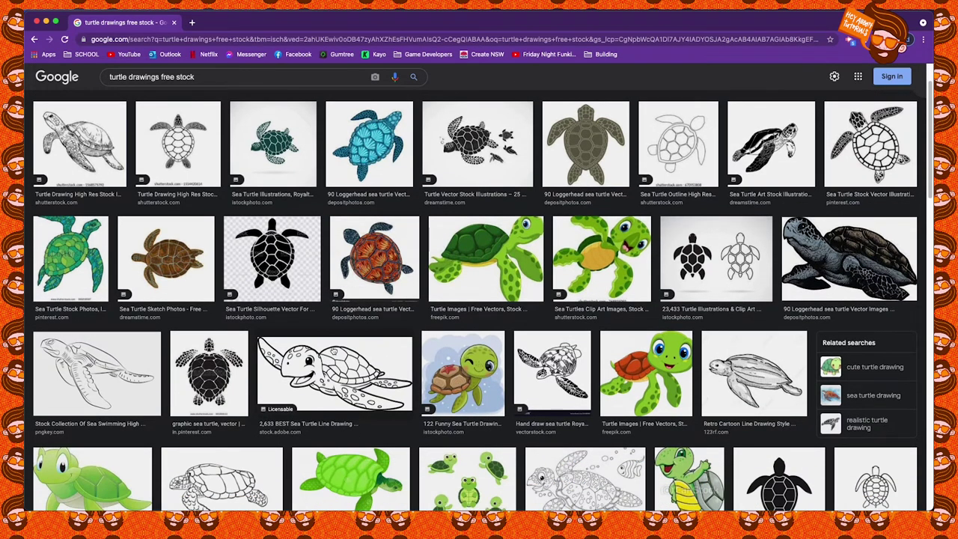
left_click(104, 171)
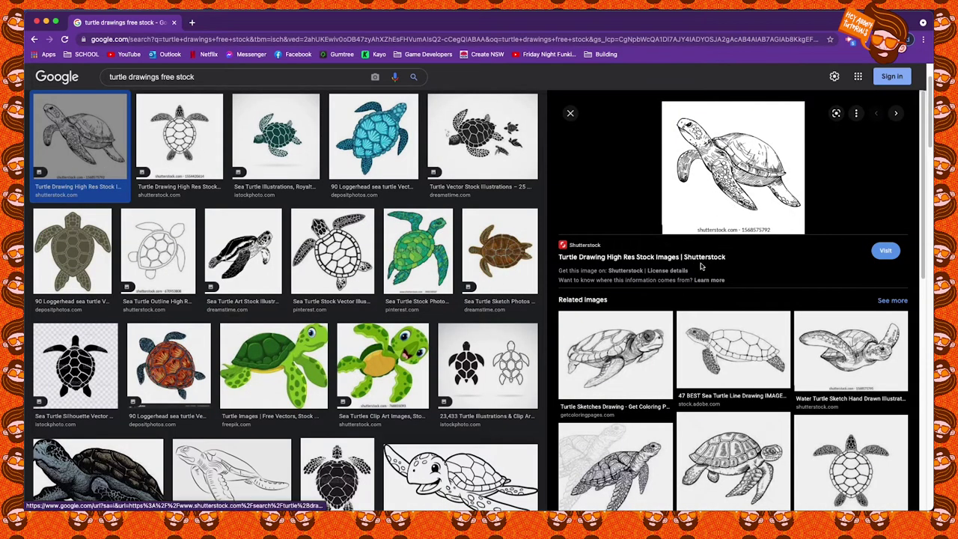
scroll(696, 228, "down", 3)
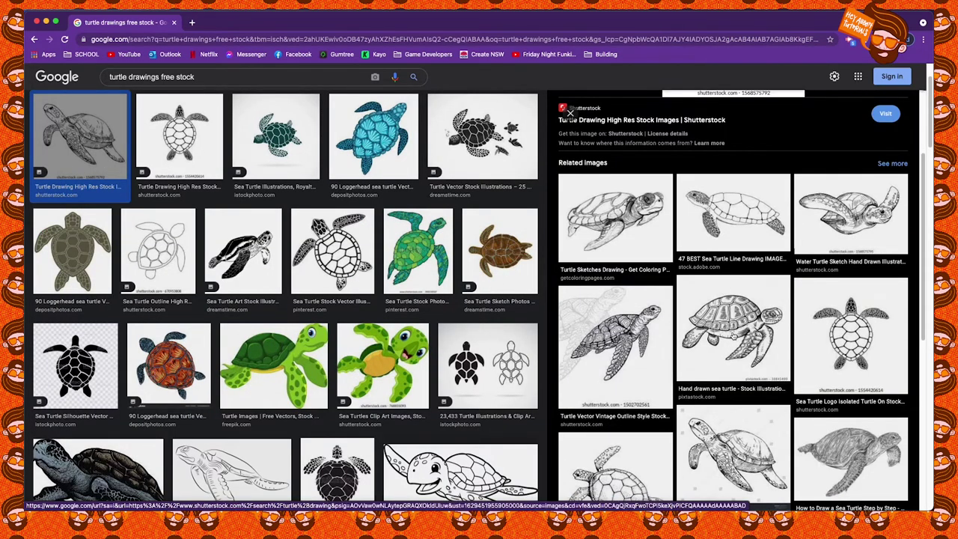
left_click(733, 333)
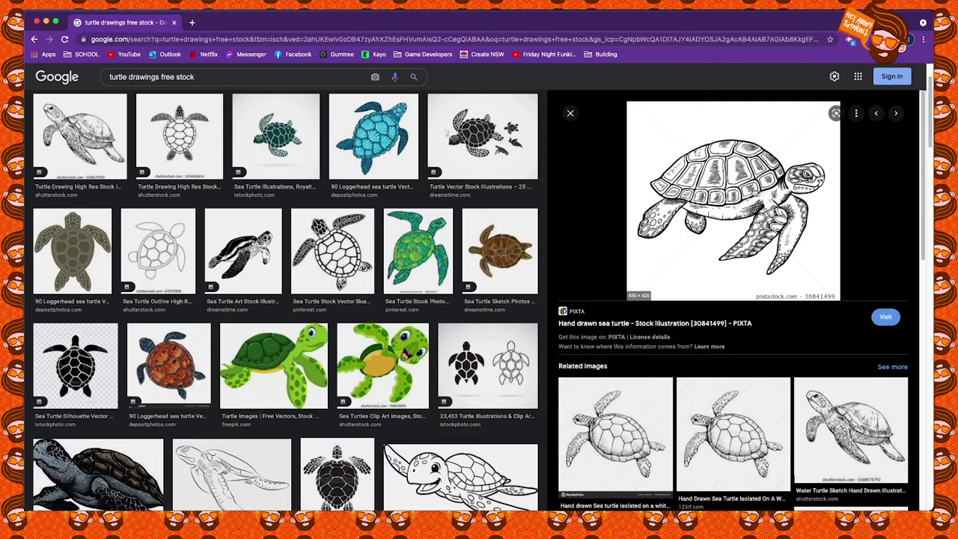
Save the sea turtle illustration to the Desktop as a JPEG image named Turtle.
right_click(765, 188)
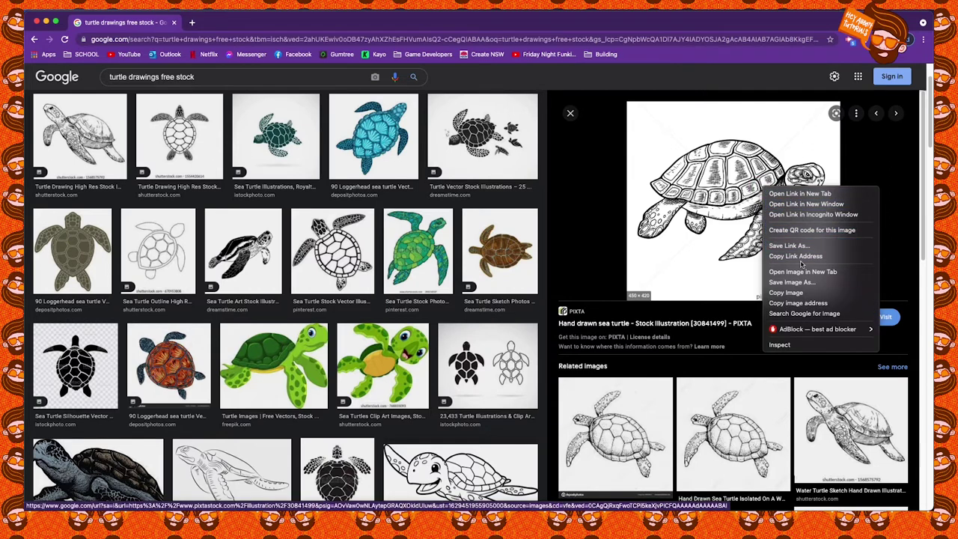
left_click(792, 282)
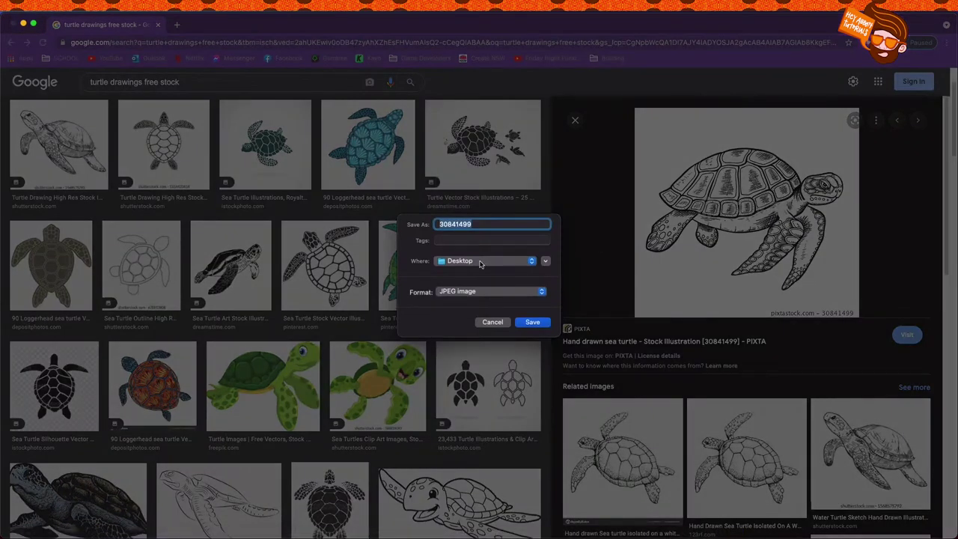
type("Turtle")
left_click(531, 326)
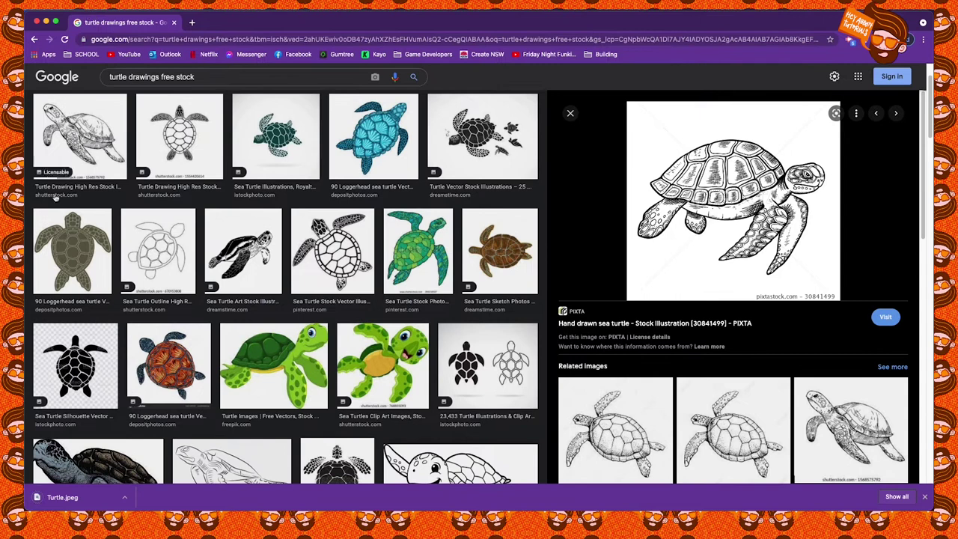
Switch to Photoshop and create a 297 x 210 mm RGB document at 118.11 pixels/centimeter with a white background.
left_click(46, 22)
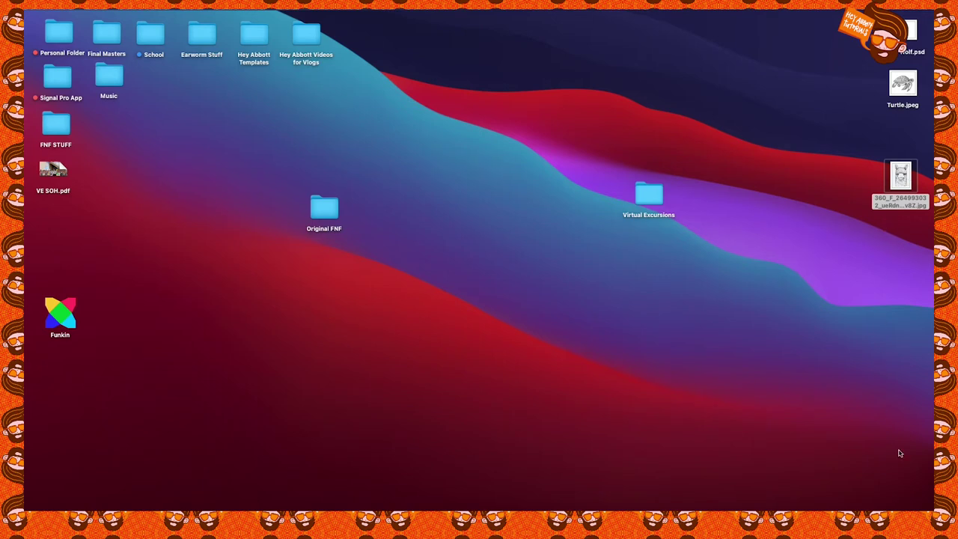
mouse_move(764, 501)
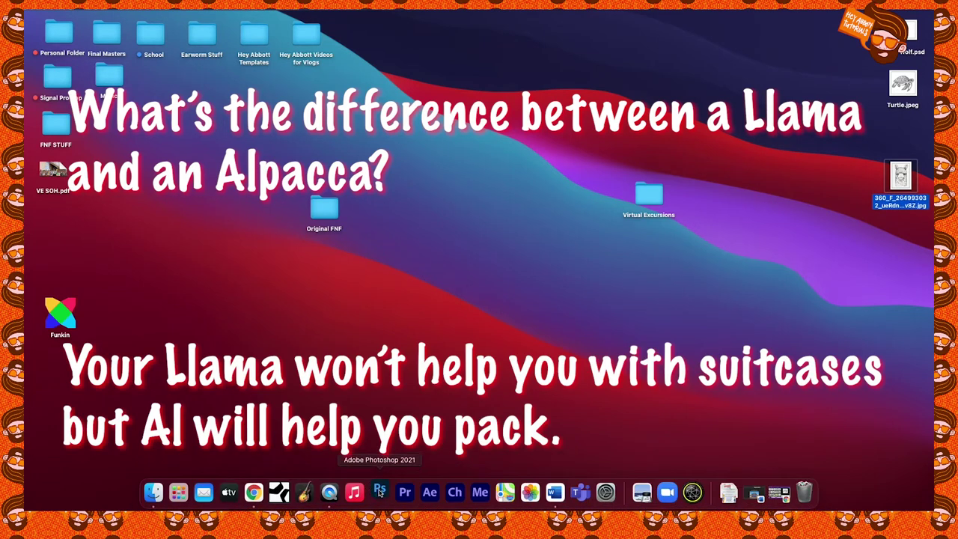
left_click(380, 492)
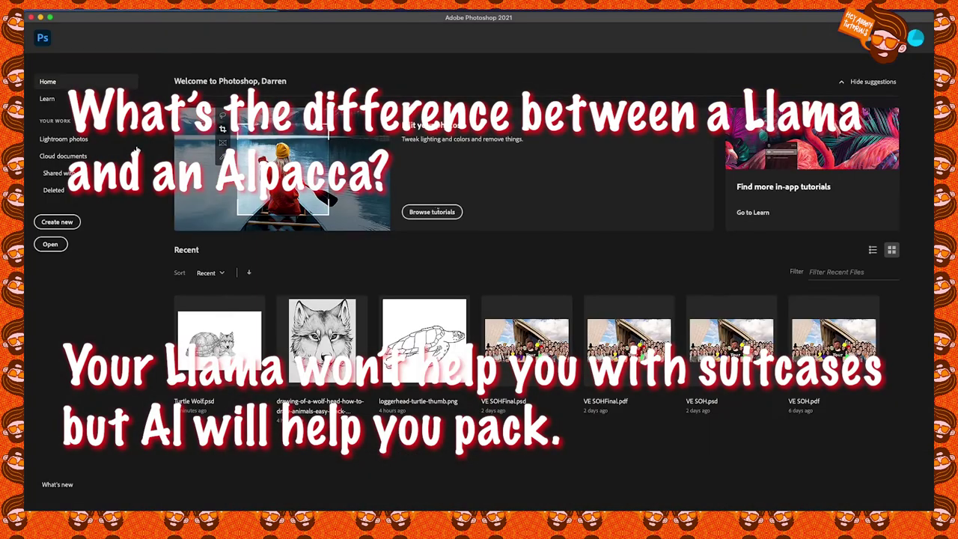
left_click(57, 221)
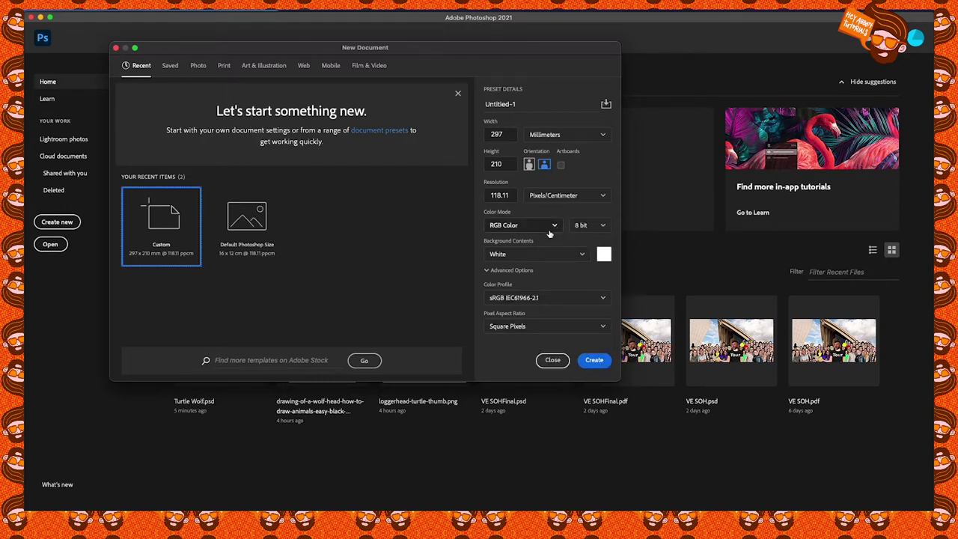
key("Return")
Place Turtle.jpeg from the desktop into the new document.
left_click_drag(786, 19, 711, 19)
left_click_drag(902, 85, 300, 228)
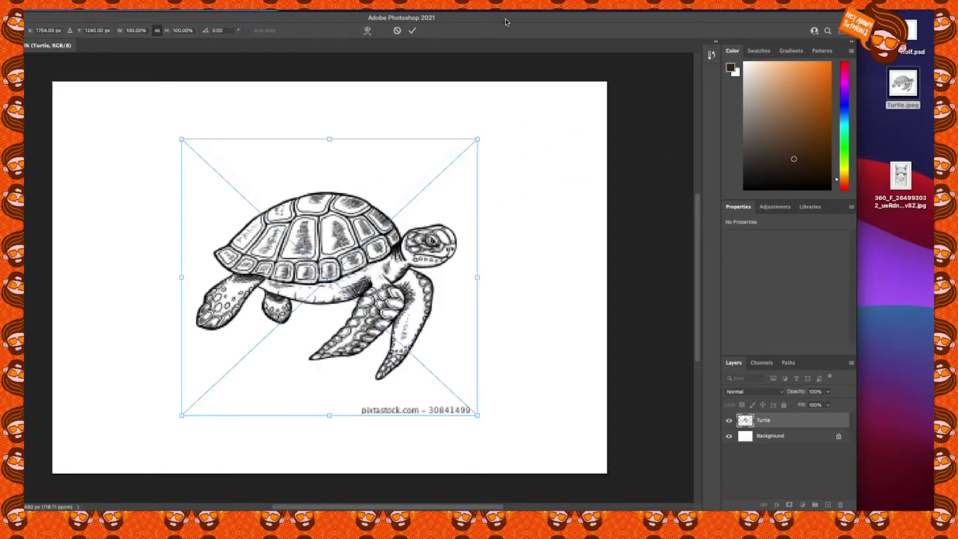
left_click_drag(513, 17, 546, 17)
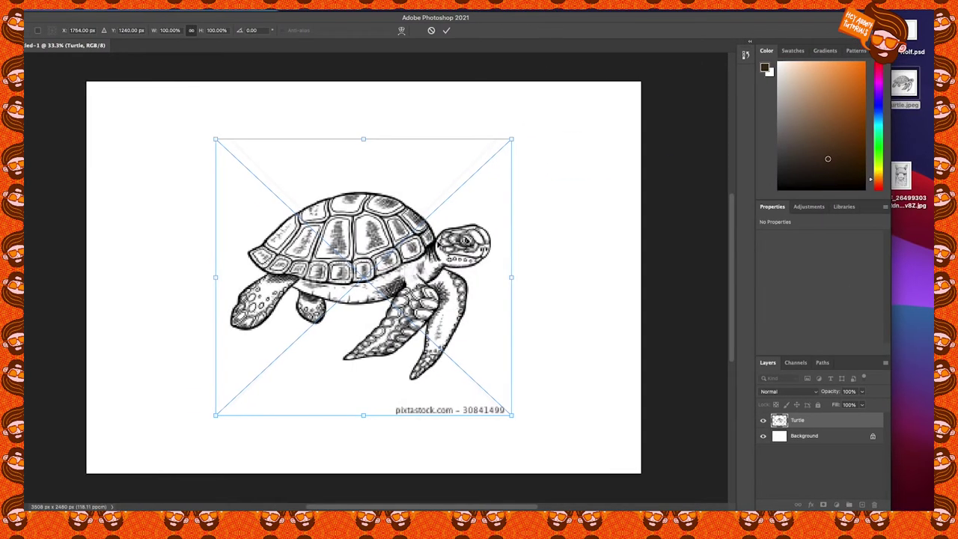
Scale the placed turtle to about 93.5%, shift it slightly lower on the canvas and commit the placement.
left_click_drag(512, 139, 491, 158)
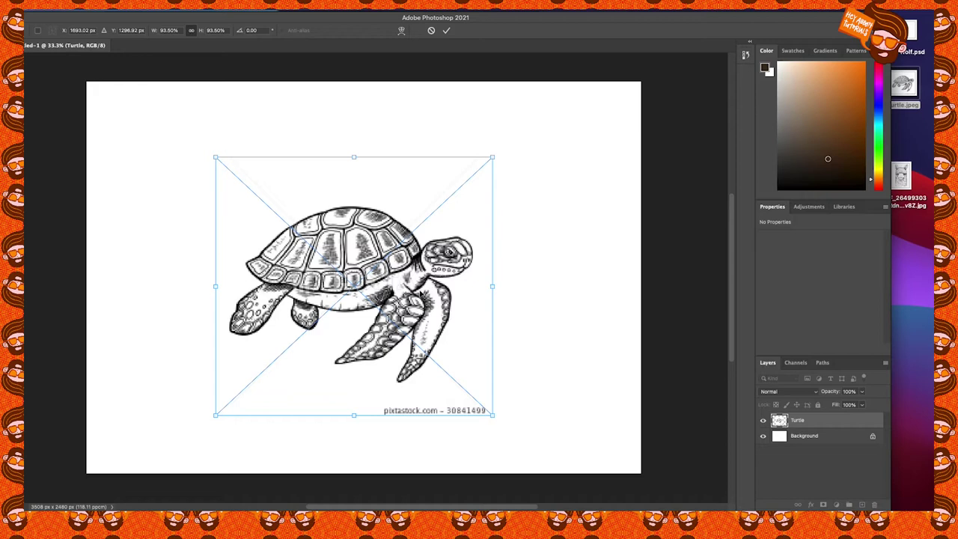
left_click_drag(410, 288, 408, 305)
key("Return")
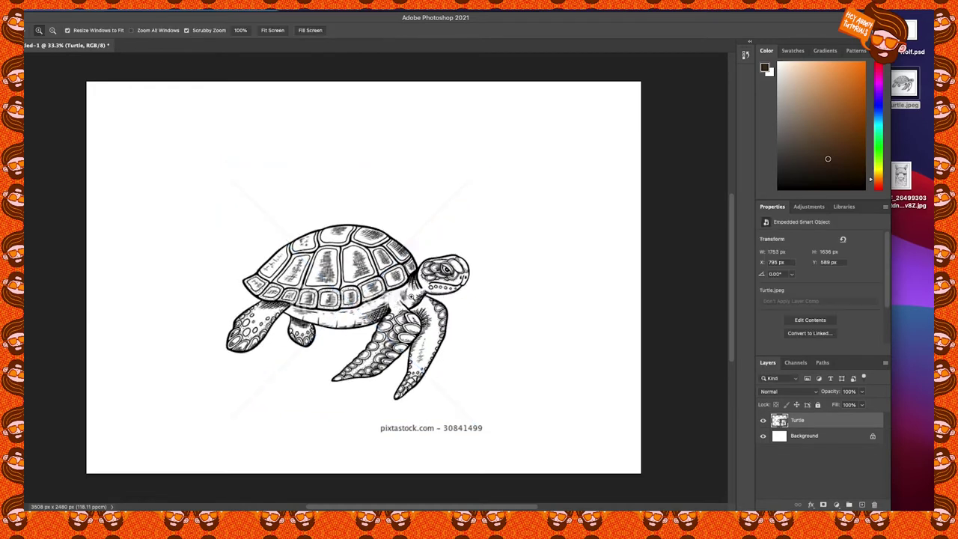
left_click_drag(192, 17, 229, 11)
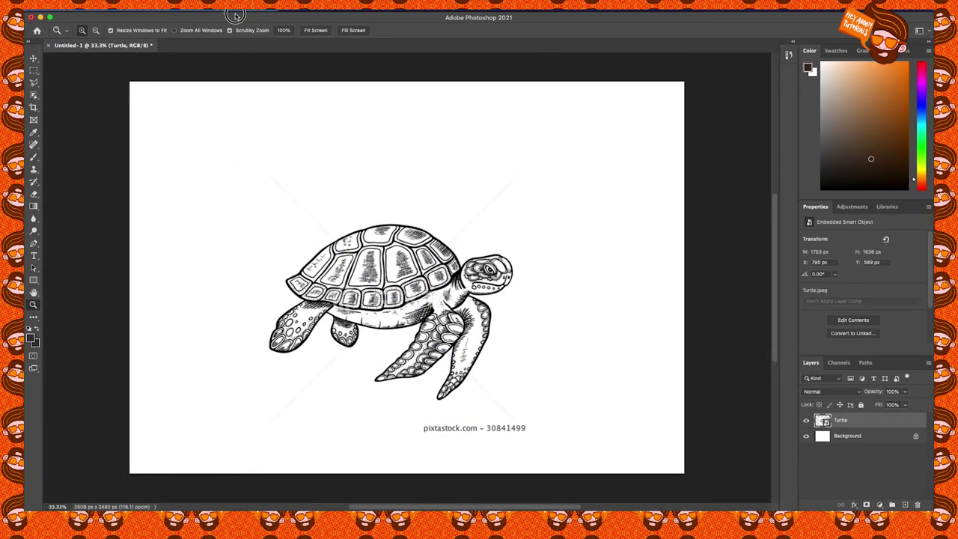
Move the turtle slightly toward the canvas's upper left and rasterize its layer for use with the Eraser tool.
left_click(33, 59)
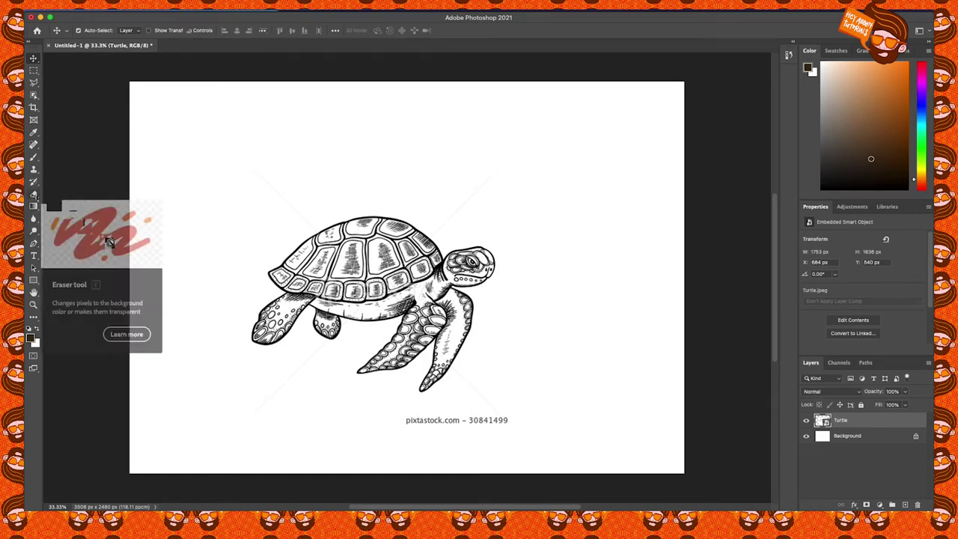
left_click(35, 195)
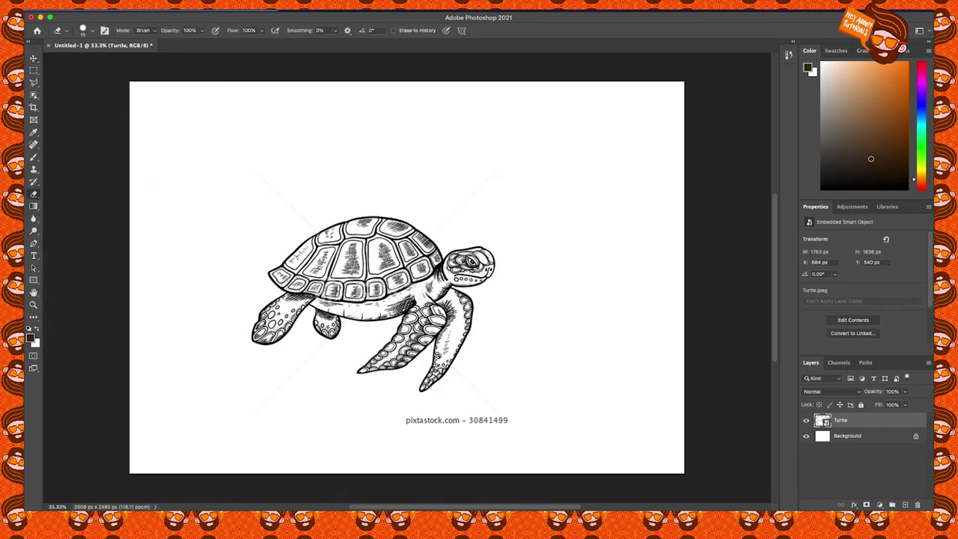
left_click(479, 166)
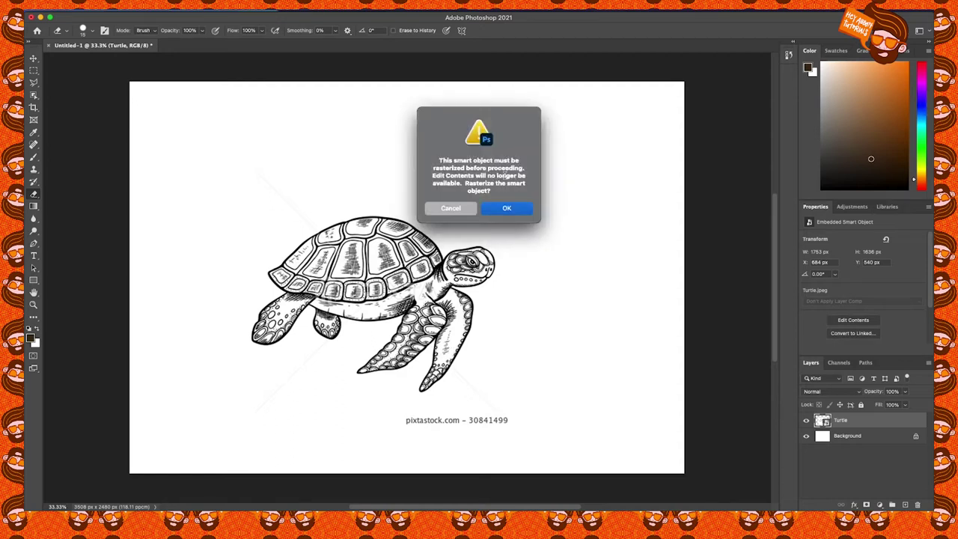
left_click(509, 209)
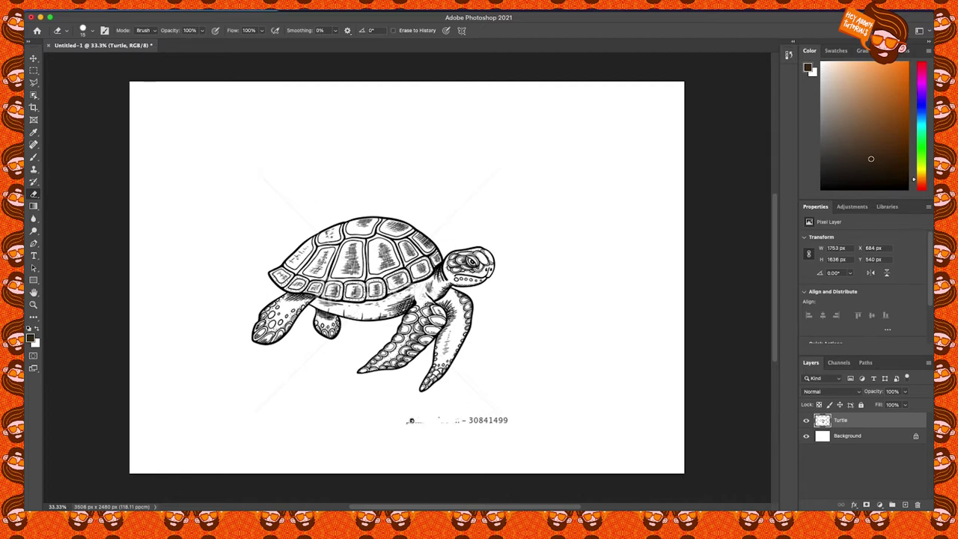
Enlarge the eraser to about 178 px and erase the stock-site watermark text below the turtle.
left_click(91, 31)
left_click_drag(97, 60, 122, 60)
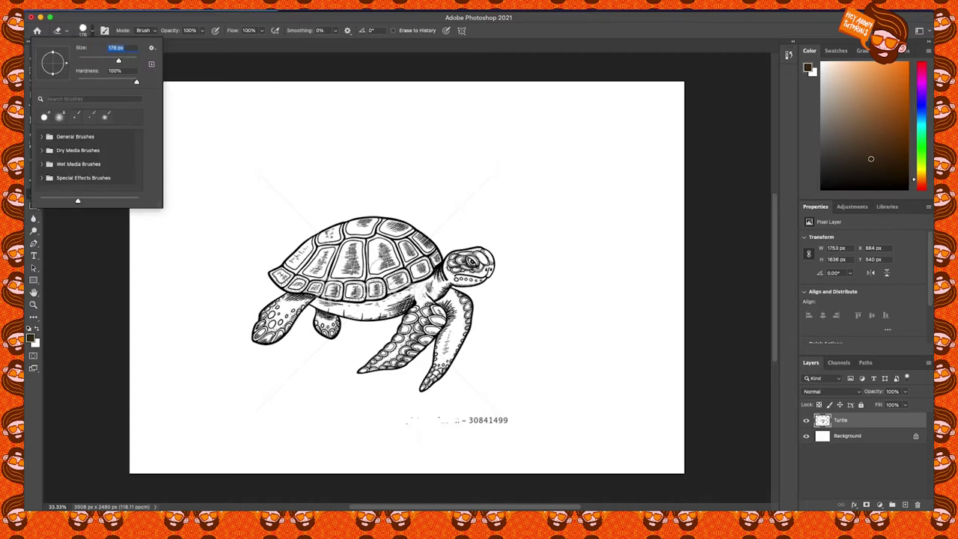
left_click(486, 418)
left_click_drag(492, 417, 421, 413)
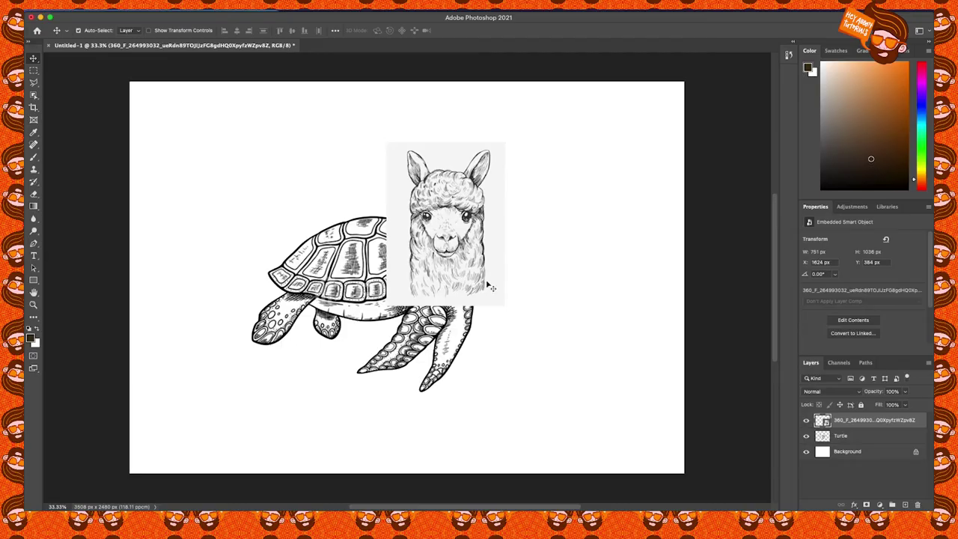
Place the llama JPG from the desktop, scale it to about 288%, and move it over the turtle's head.
mouse_move(491, 287)
left_mouse_down()
mouse_move(474, 271)
mouse_move(564, 274)
mouse_move(518, 271)
left_mouse_up()
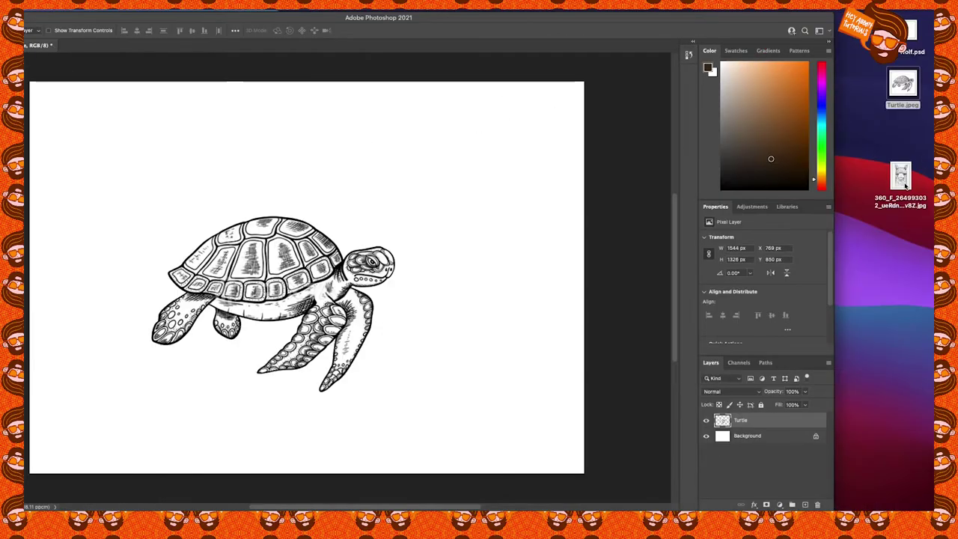
left_click_drag(900, 178, 329, 250)
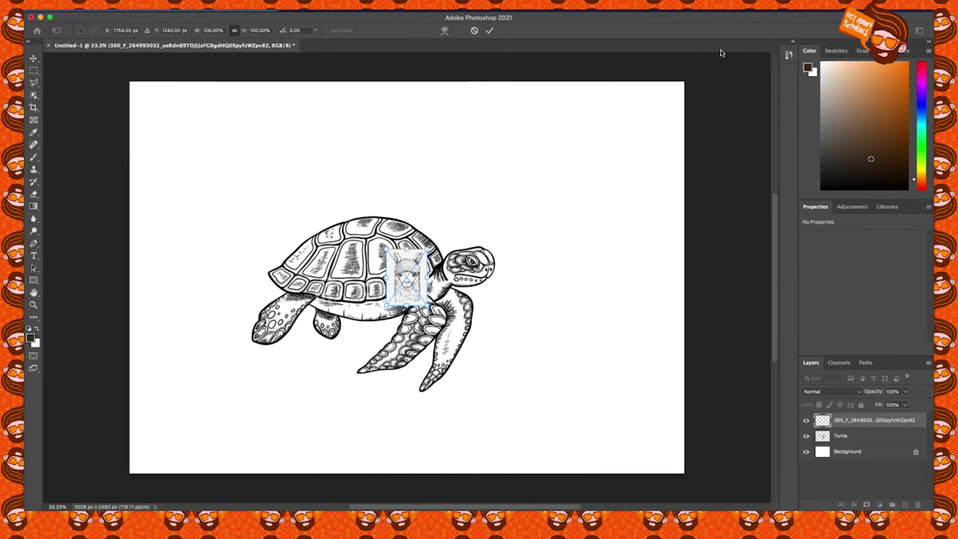
left_click_drag(427, 253, 541, 177)
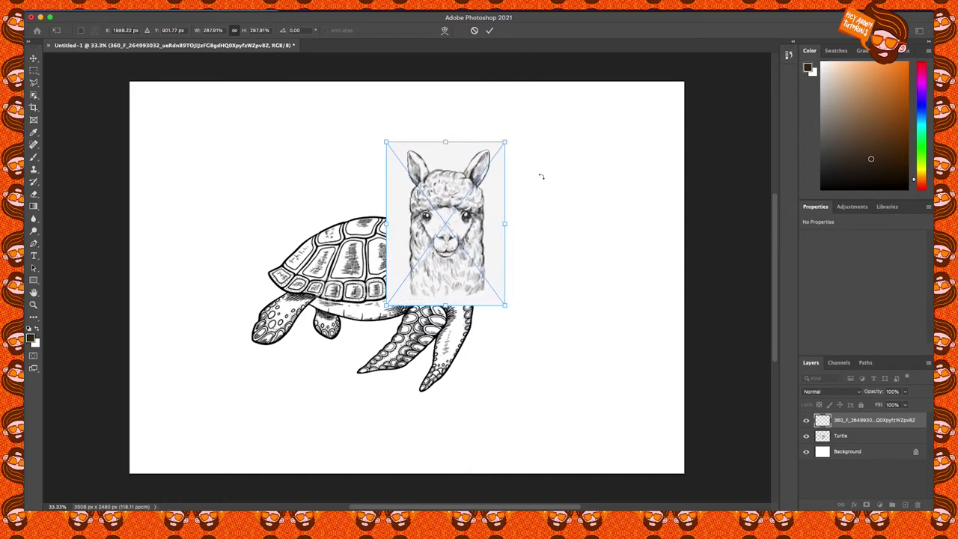
key("Return")
left_click_drag(458, 273, 497, 276)
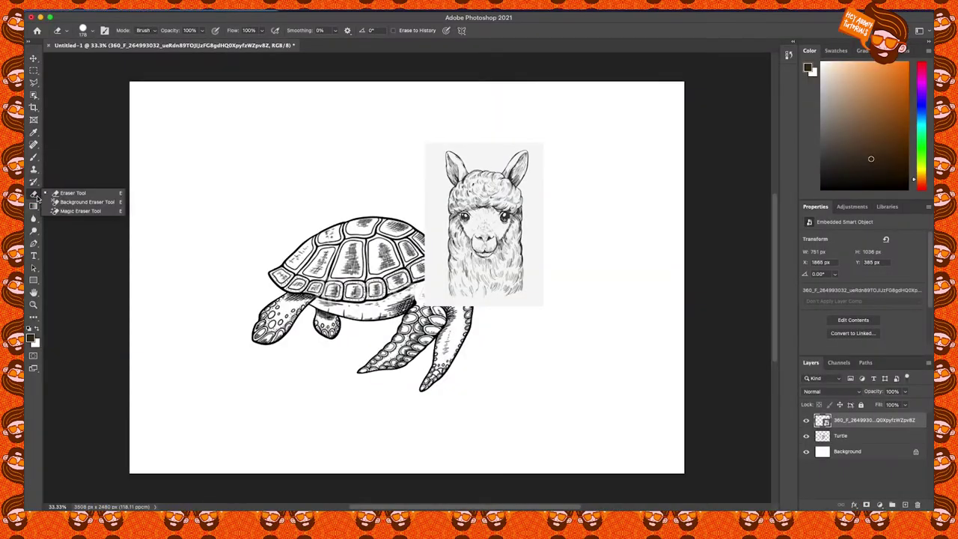
Rasterize the llama layer for use with the Magic Eraser tool.
left_click(75, 211)
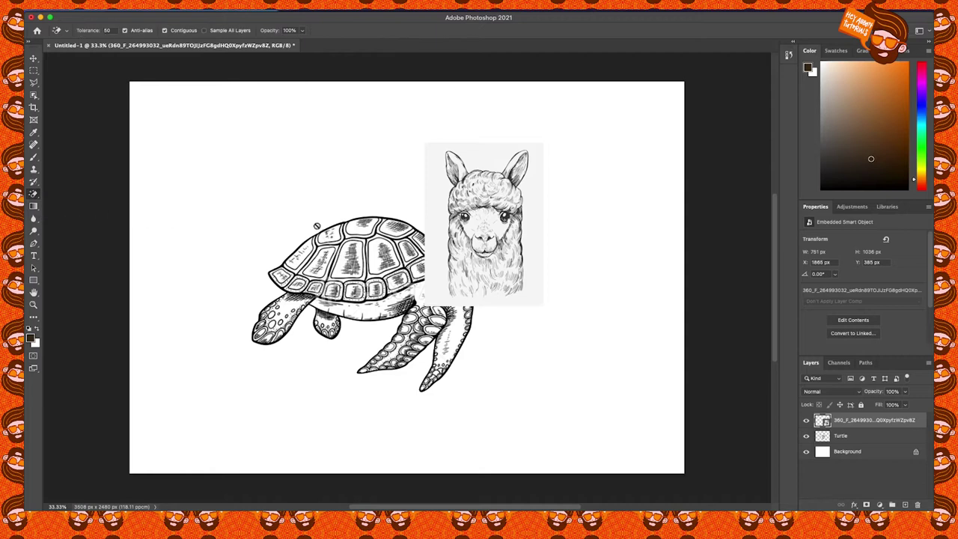
left_click(443, 217)
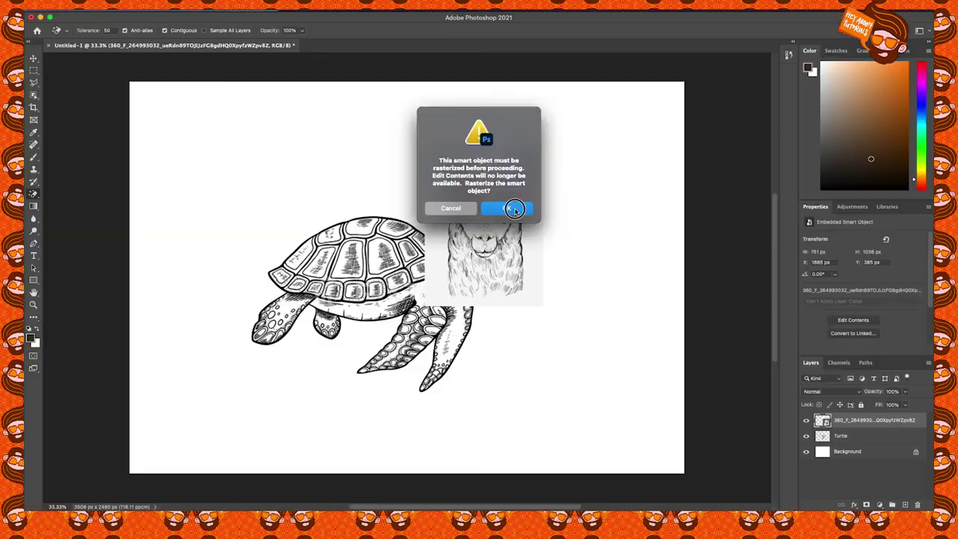
key("Return")
Try to erase the llama's grey background with the Magic Eraser at tolerance 50, and undo the erasure.
left_click(442, 213)
key("Delete")
key("ctrl+d")
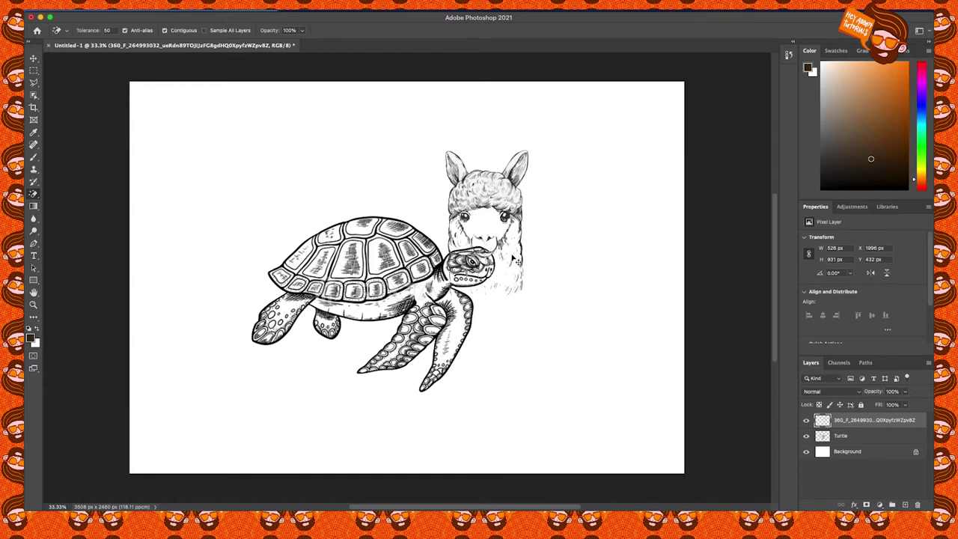
key("ctrl+z")
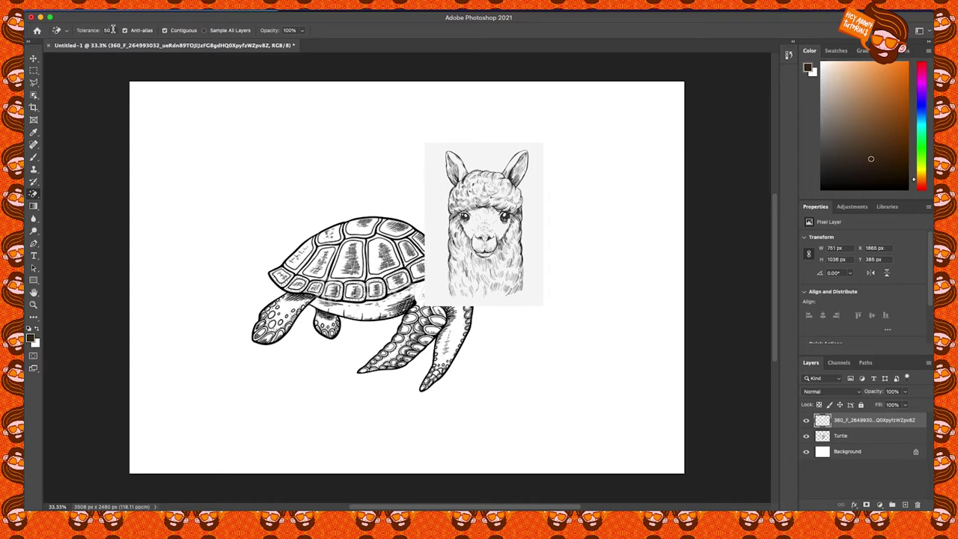
Erase the llama's grey background with the Magic Eraser at tolerance 10 and move the llama clear of the turtle's head.
left_click(86, 32)
left_click(536, 226)
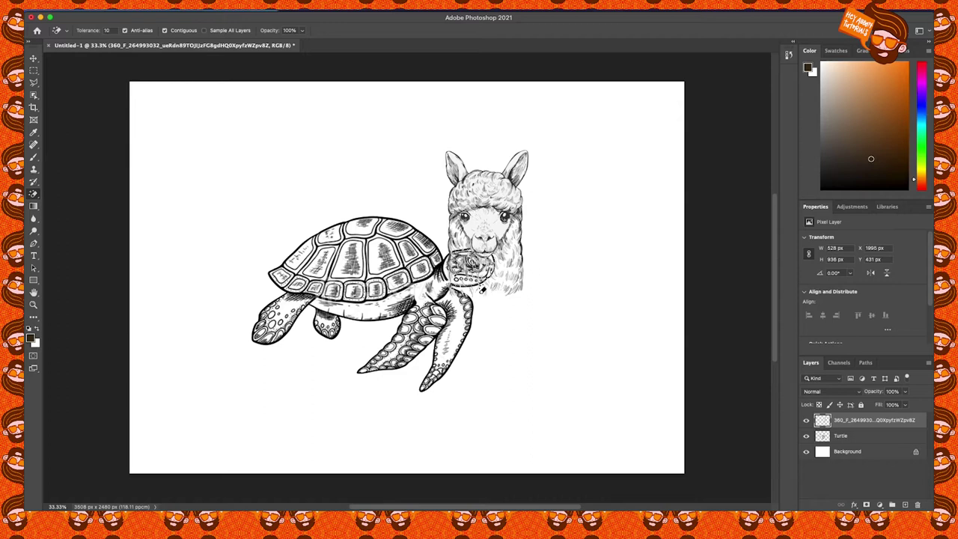
left_click(33, 59)
left_click_drag(488, 205, 473, 238)
key("super+z")
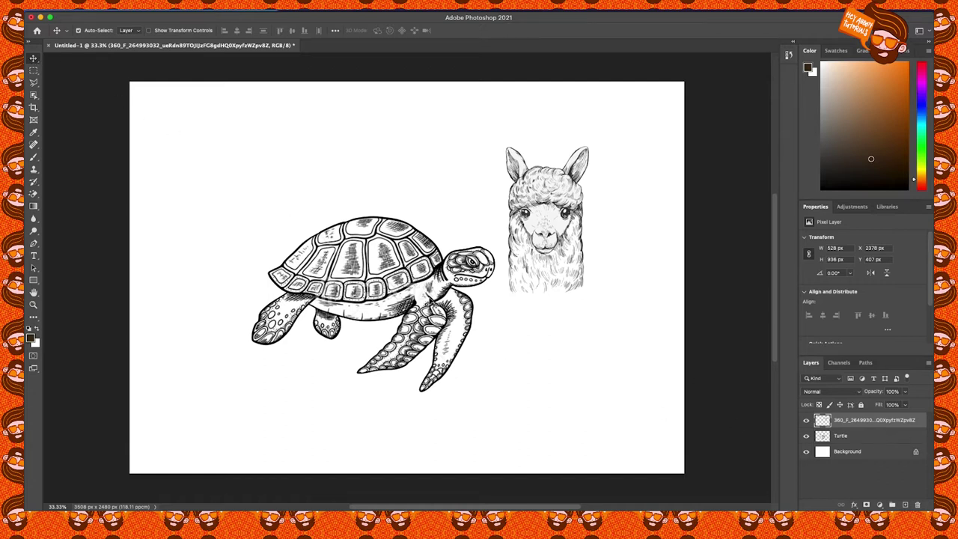
Erase the turtle's head from the Turtle layer with the regular Eraser tool, leaving the neck stump in place.
left_click(424, 297)
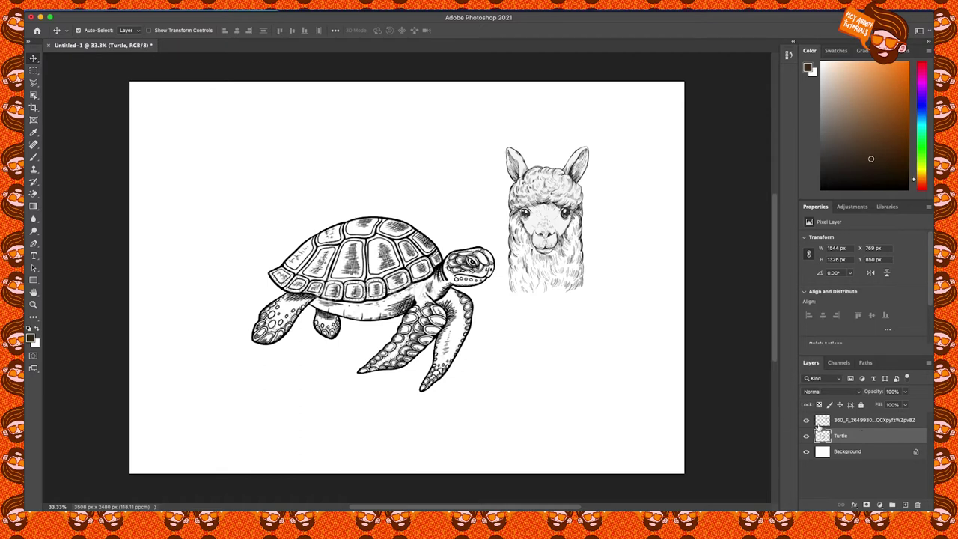
left_click(33, 194)
left_click(67, 193)
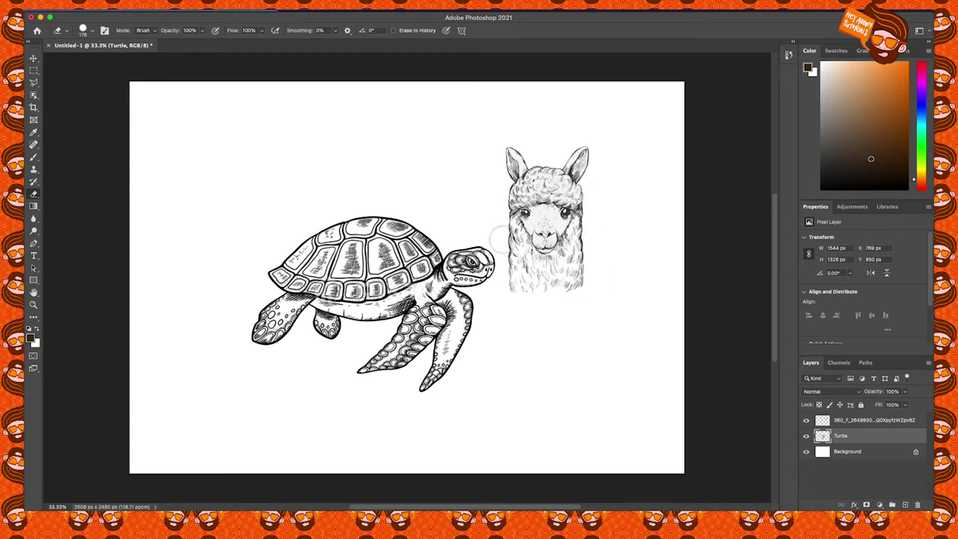
mouse_move(479, 254)
left_mouse_down()
mouse_move(459, 269)
mouse_move(474, 273)
mouse_move(455, 269)
left_mouse_up()
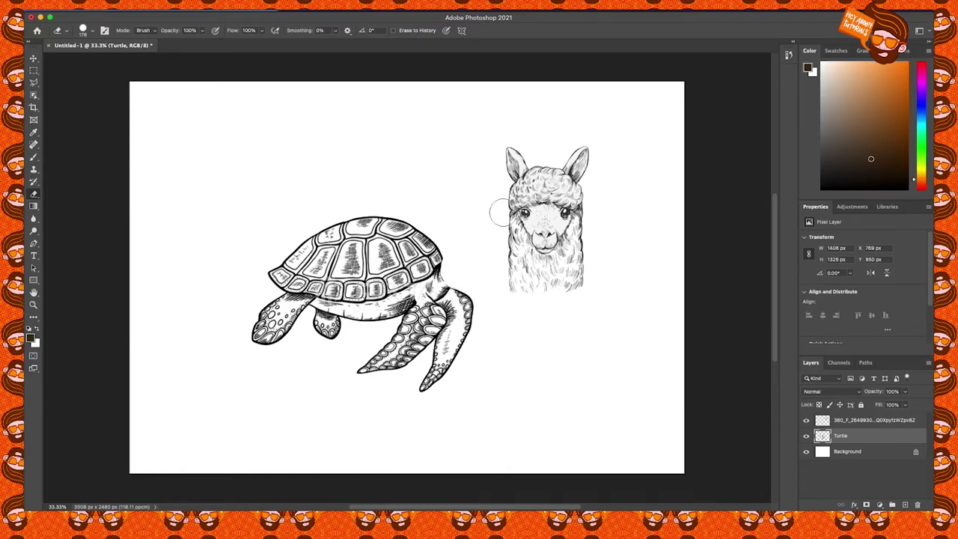
Scale the llama layer to about 84%, position it over the turtle's neck and commit the transform.
key("v")
left_click(866, 424)
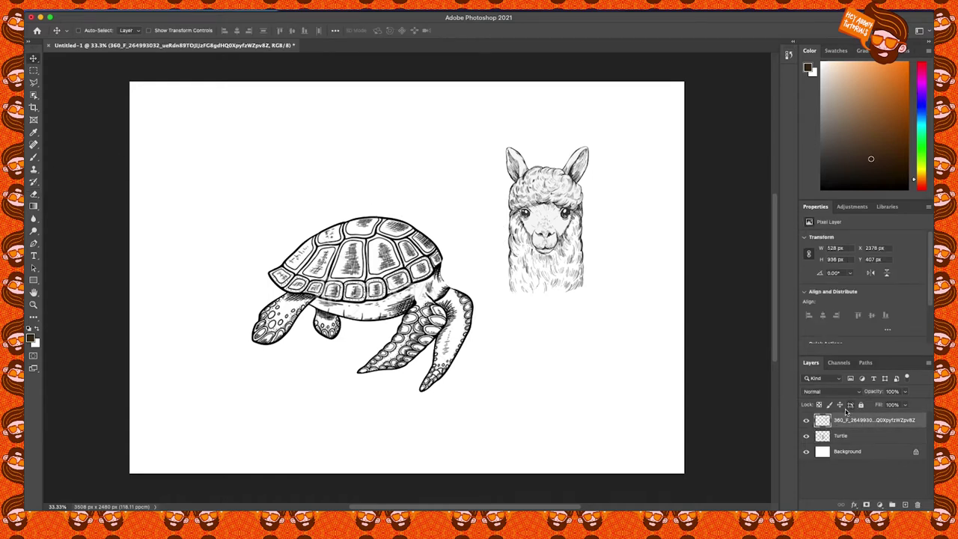
key("ctrl+t")
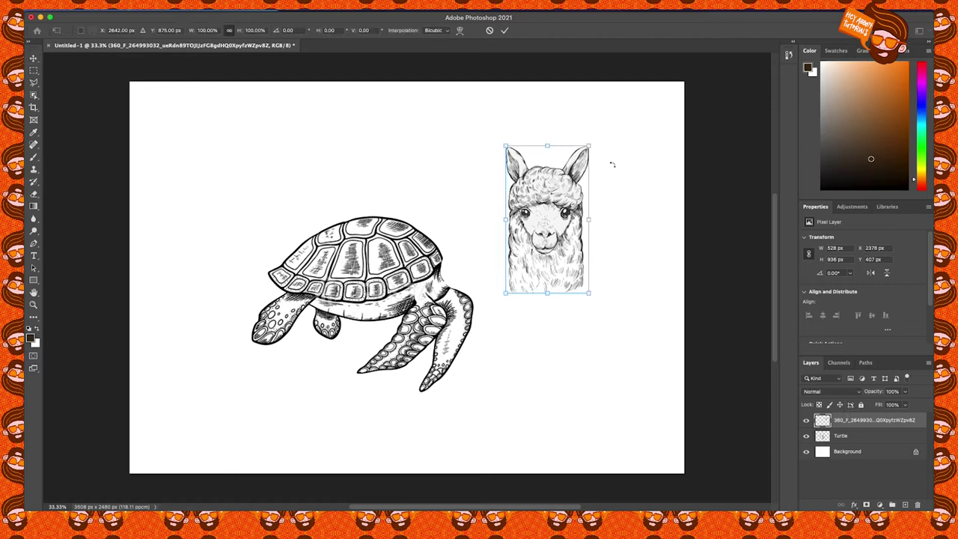
left_click_drag(590, 143, 575, 170)
left_click_drag(543, 266, 466, 279)
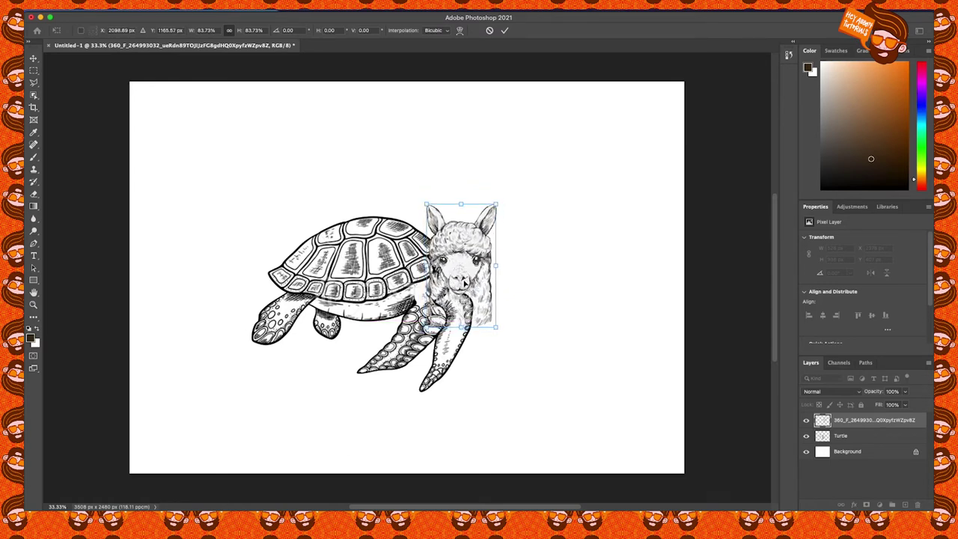
key("Return")
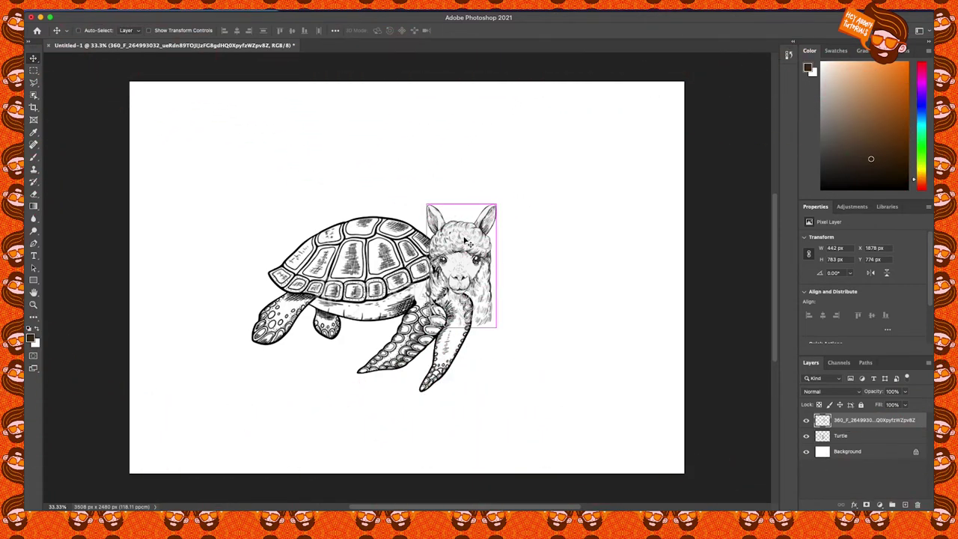
Rotate the llama head clockwise to tilt it, shift it slightly upward onto the turtle's neck and commit the transform.
key("super+t")
left_click_drag(462, 187, 488, 201)
left_click_drag(473, 265, 472, 240)
key("Return")
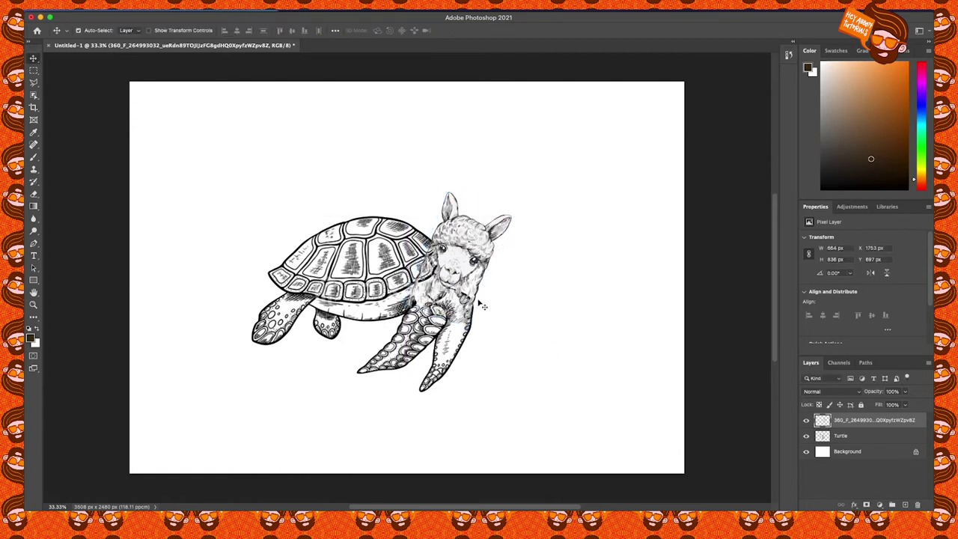
Erase the llama's lower neck fur covering the turtle's chest and front flippers, and tilt the head slightly further clockwise.
left_click(33, 193)
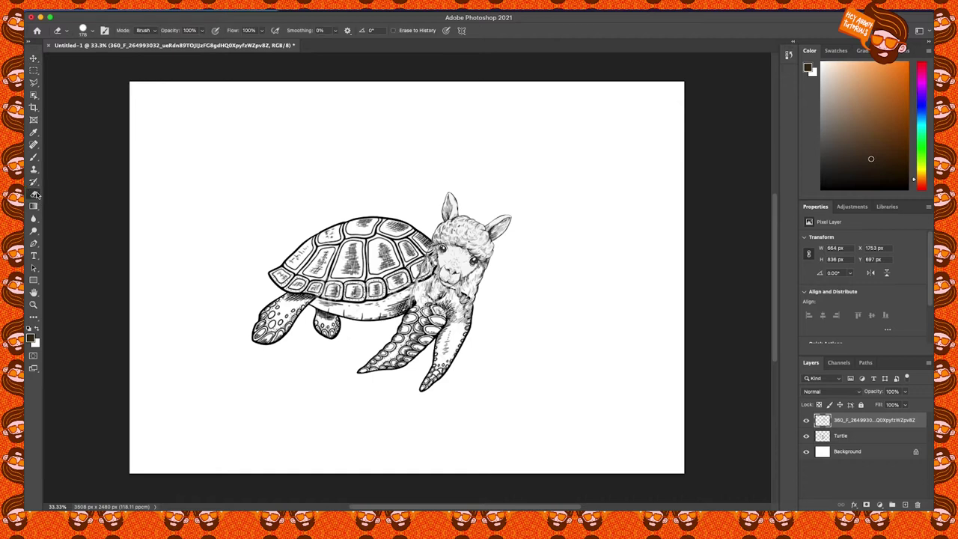
mouse_move(414, 274)
left_mouse_down()
mouse_move(404, 278)
mouse_move(419, 297)
mouse_move(456, 315)
left_mouse_up()
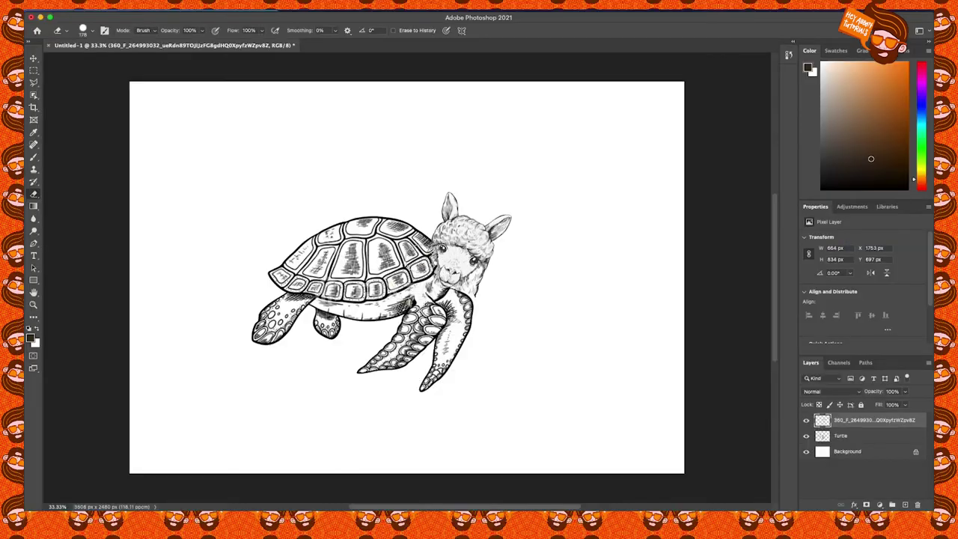
key("ctrl+t")
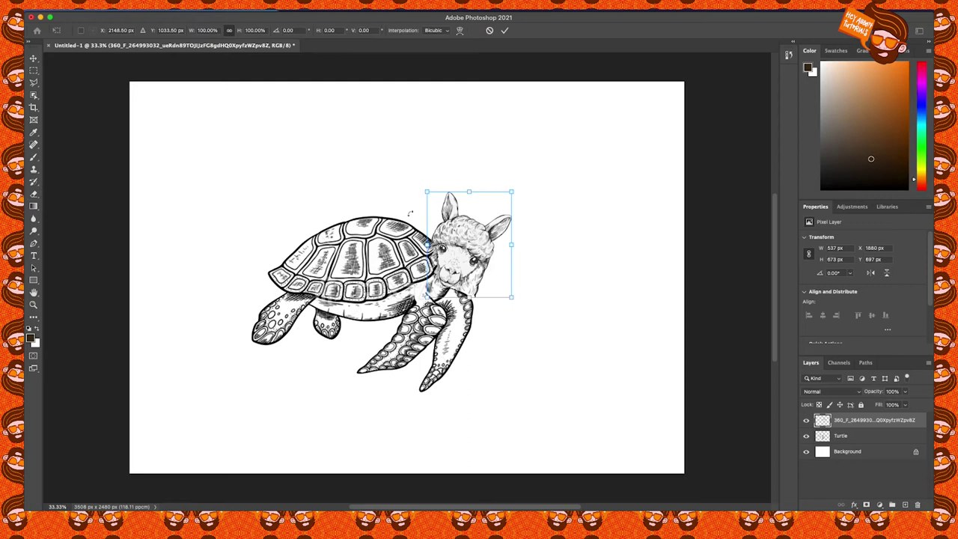
left_click_drag(464, 176, 471, 175)
left_click_drag(464, 246, 465, 248)
key("Return")
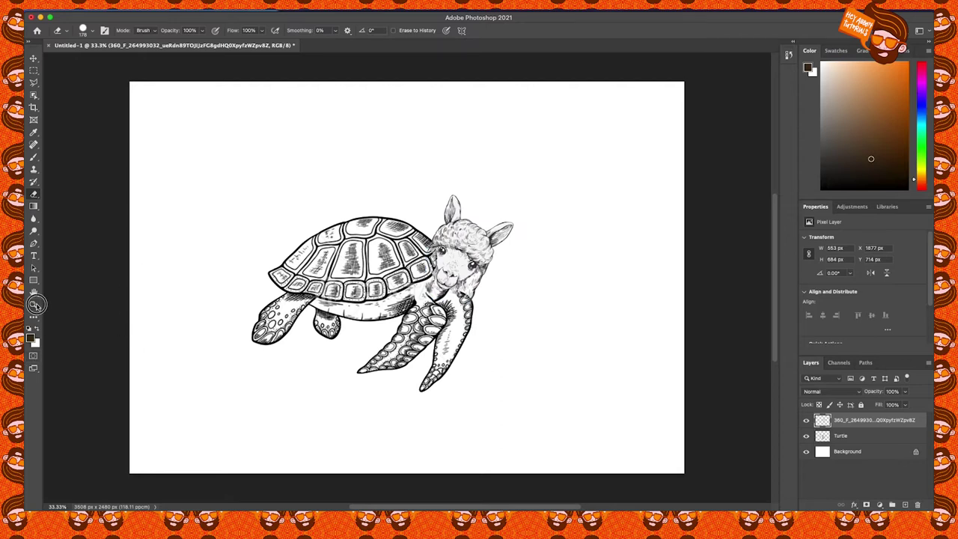
Set up the Clone Stamp tool with a brush of about 38 px for work on the llama layer.
left_click(32, 303)
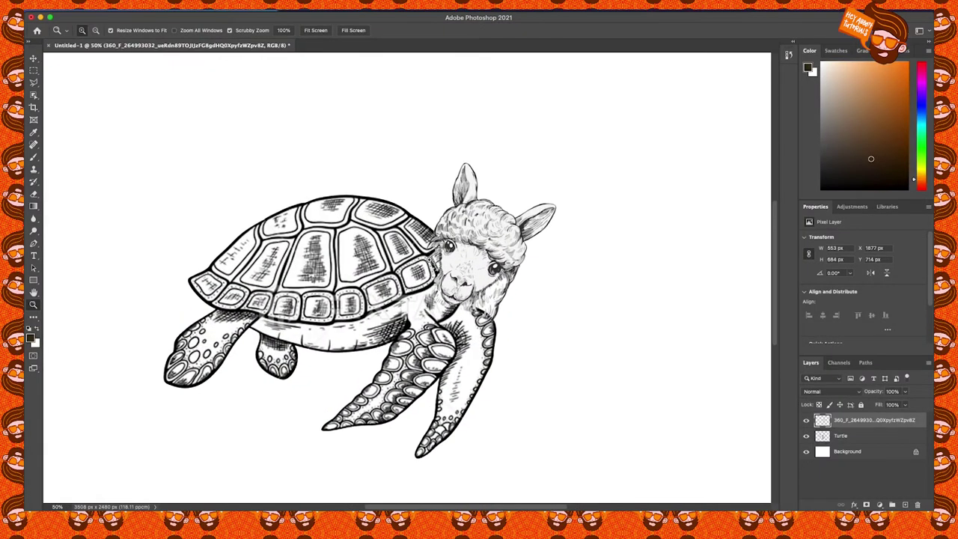
left_click(425, 259)
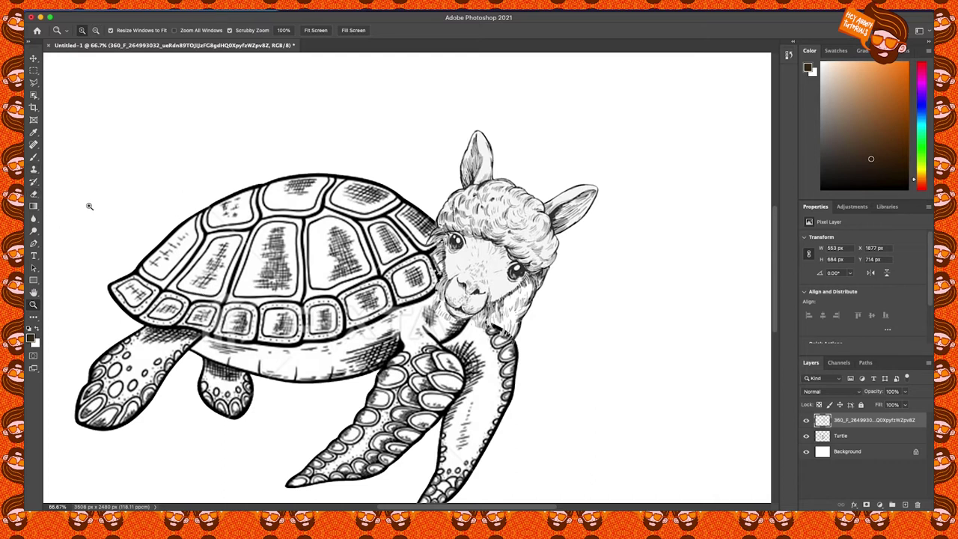
left_click(34, 171)
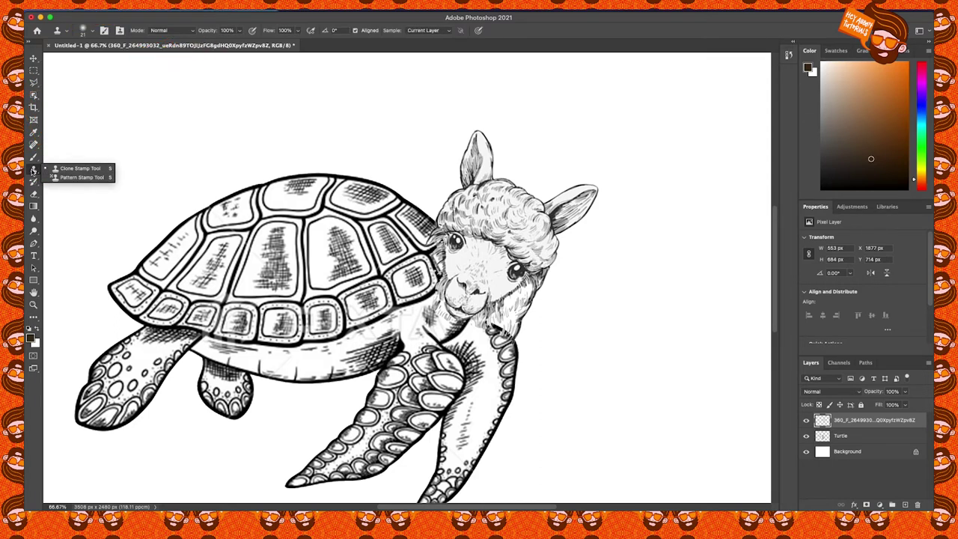
left_click(33, 171)
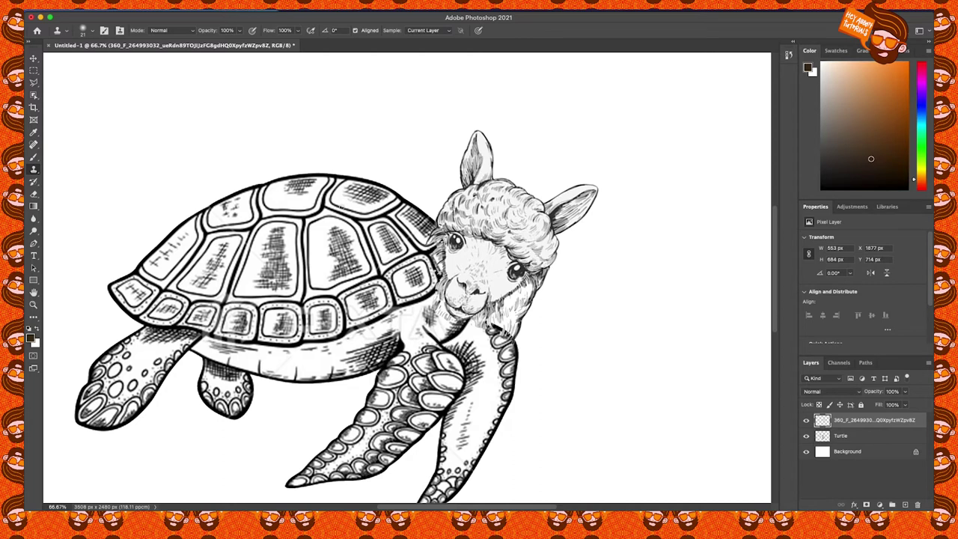
left_click(84, 30)
left_click_drag(81, 62, 88, 63)
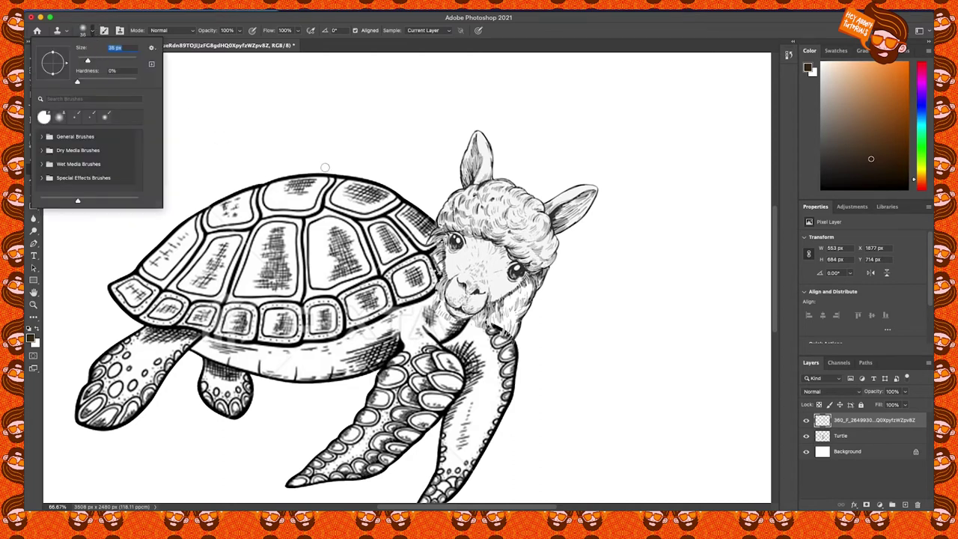
left_click(93, 20)
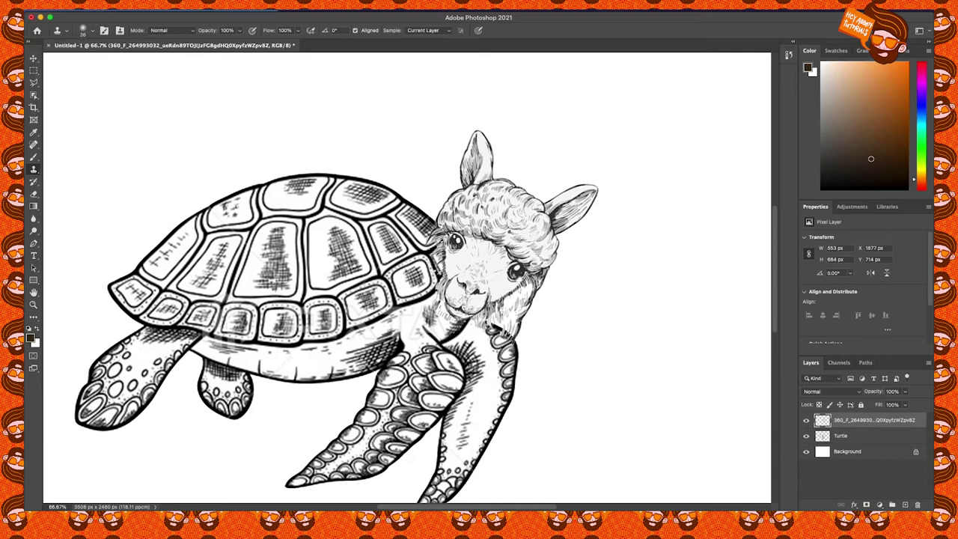
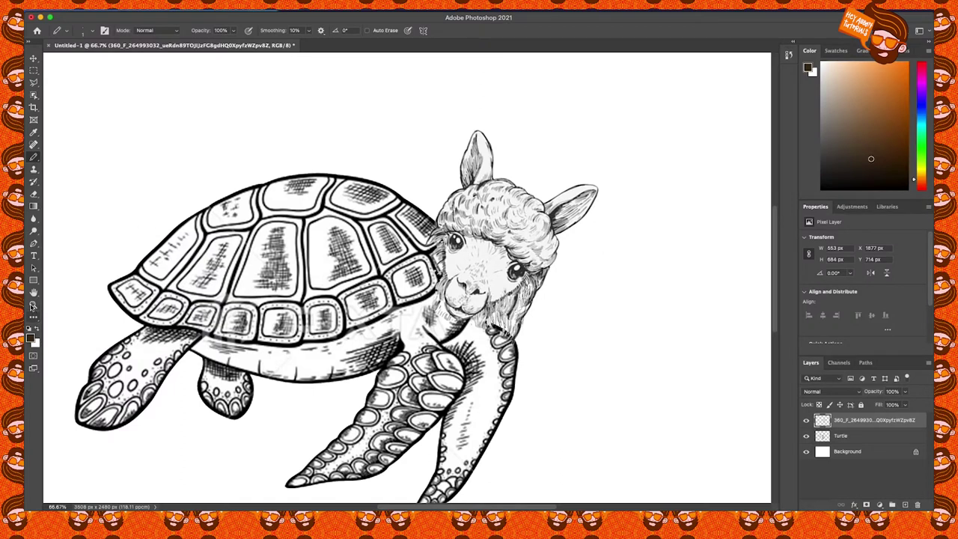
Erase the llama fur overlapping the turtle's shell beside the face, using a 23 px eraser at 100% hardness.
left_click_drag(423, 238, 460, 230)
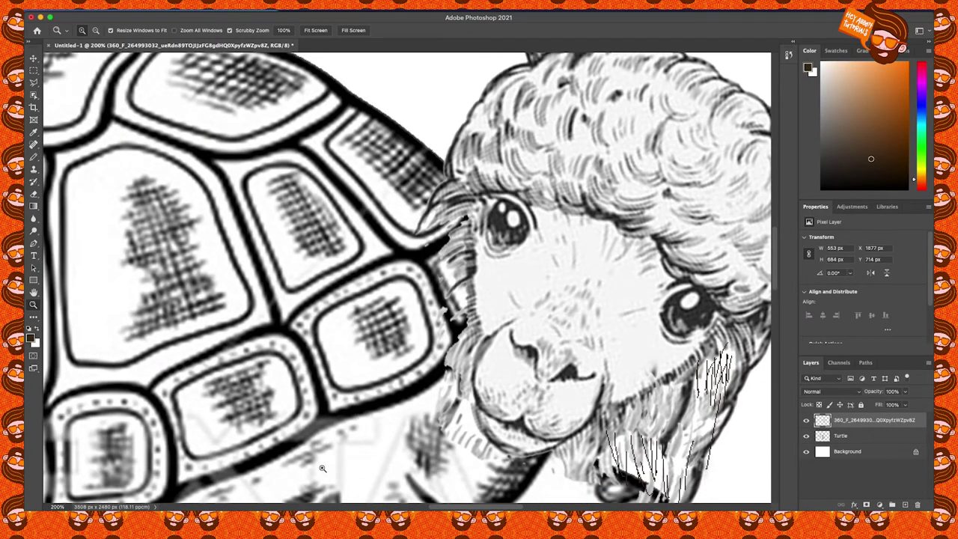
scroll(455, 501, "right", 3)
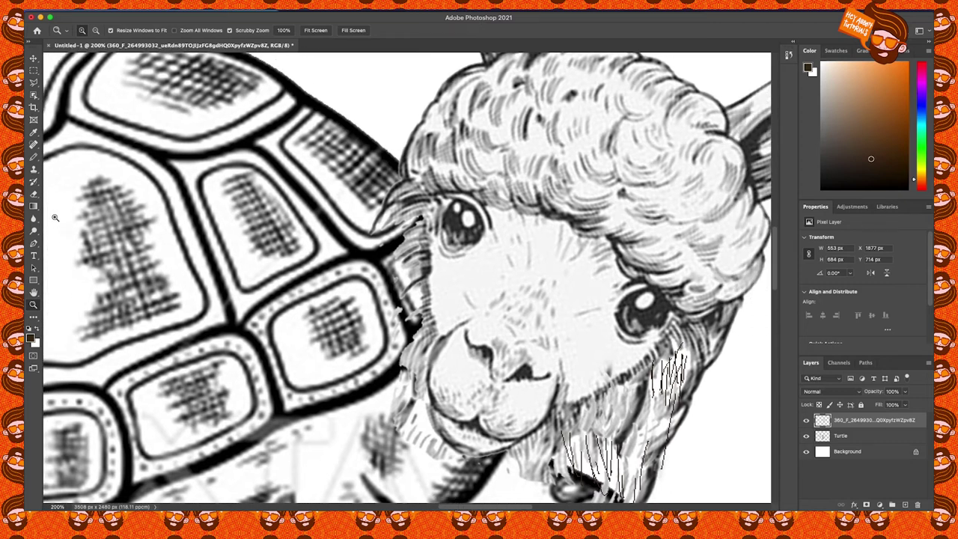
left_click(33, 194)
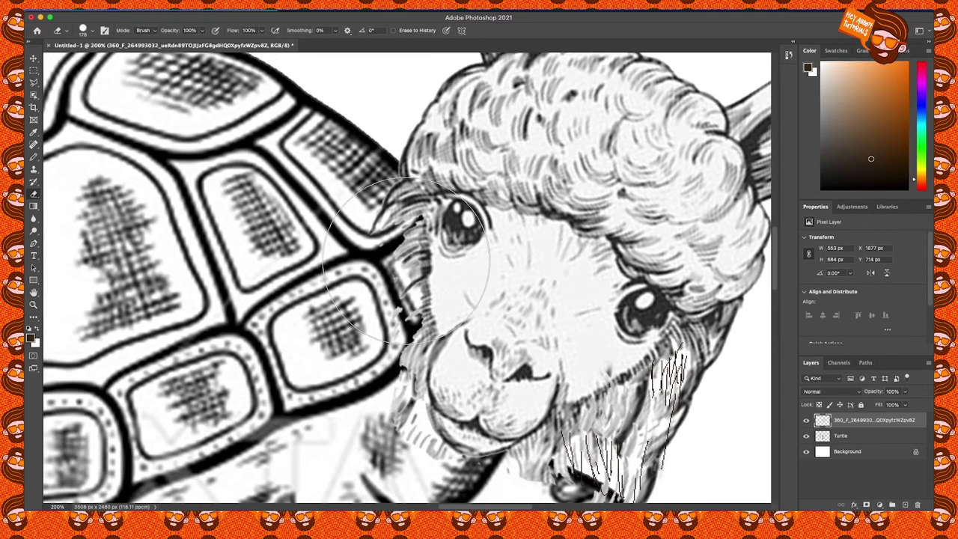
left_click(83, 30)
left_click_drag(120, 62, 85, 62)
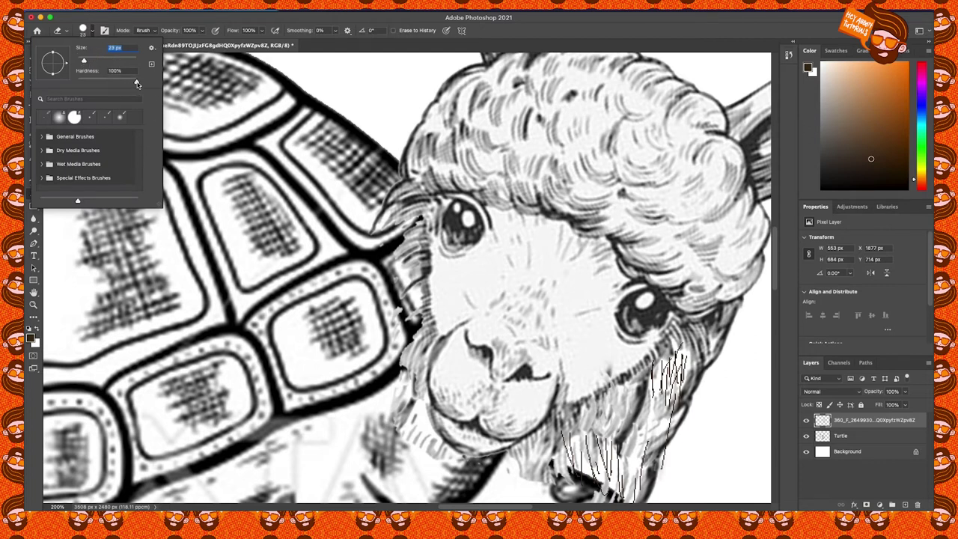
left_click(396, 312)
mouse_move(407, 322)
left_mouse_down()
mouse_move(389, 196)
mouse_move(404, 277)
mouse_move(397, 161)
mouse_move(398, 206)
left_mouse_up()
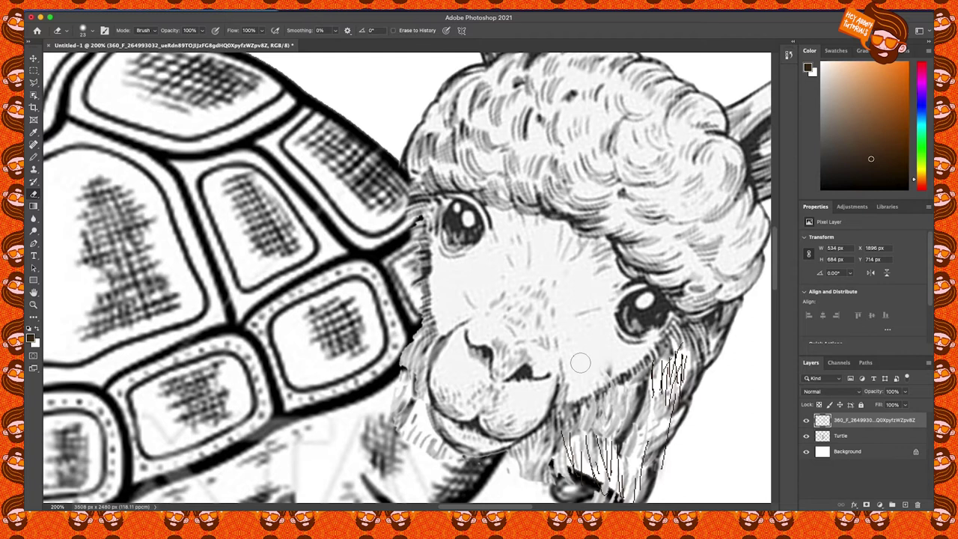
Draw thin dark pencil strokes as extra fur texture on the llama's cheek below the outer eye.
scroll(581, 362, "down", 2)
scroll(581, 362, "down", 3)
scroll(591, 382, "down", 2)
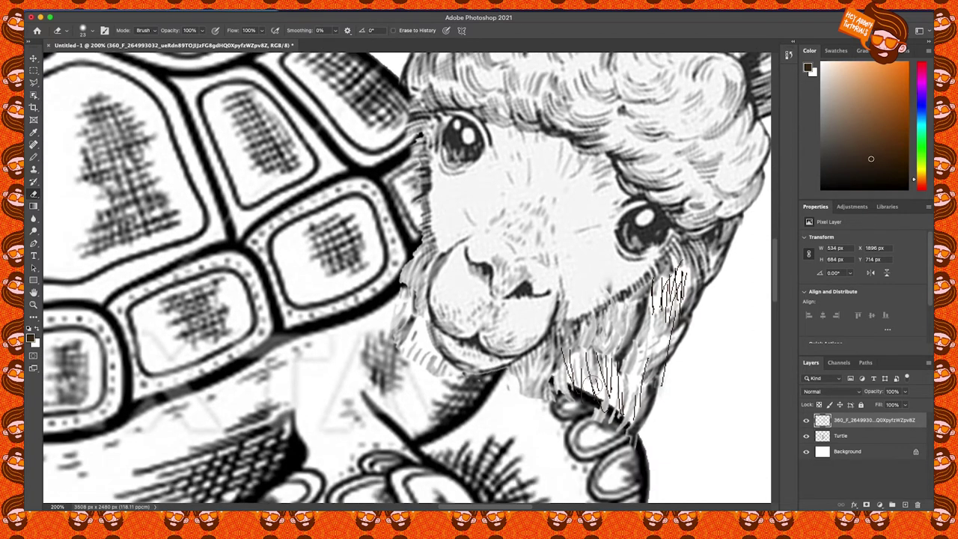
scroll(530, 507, "right", 4)
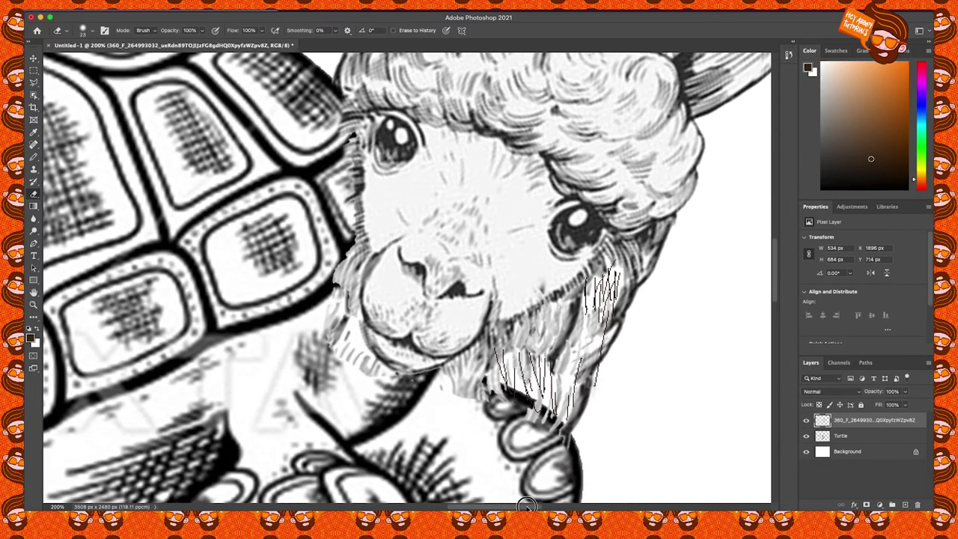
scroll(530, 508, "right", 2)
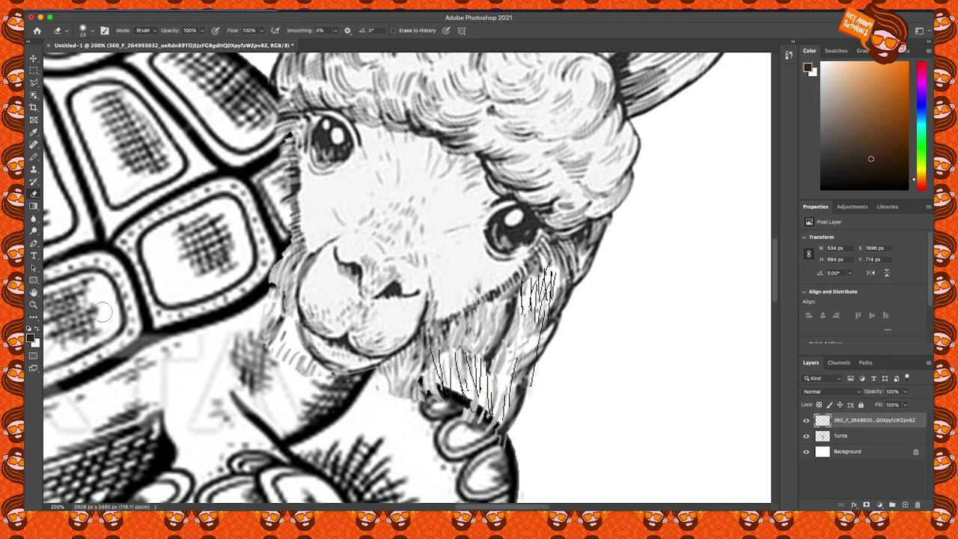
left_click(34, 157)
mouse_move(549, 307)
left_mouse_down()
mouse_move(548, 277)
mouse_move(528, 303)
left_mouse_up()
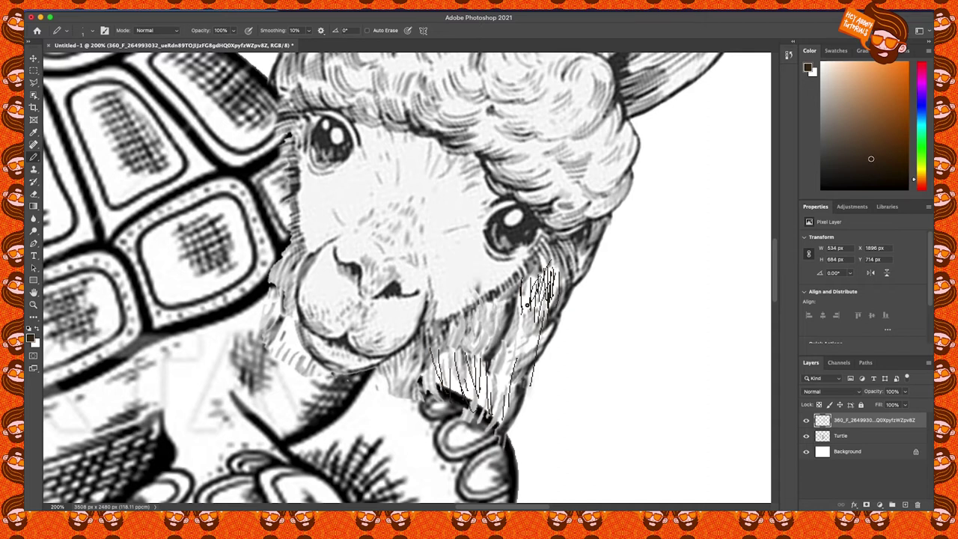
left_click_drag(540, 270, 539, 299)
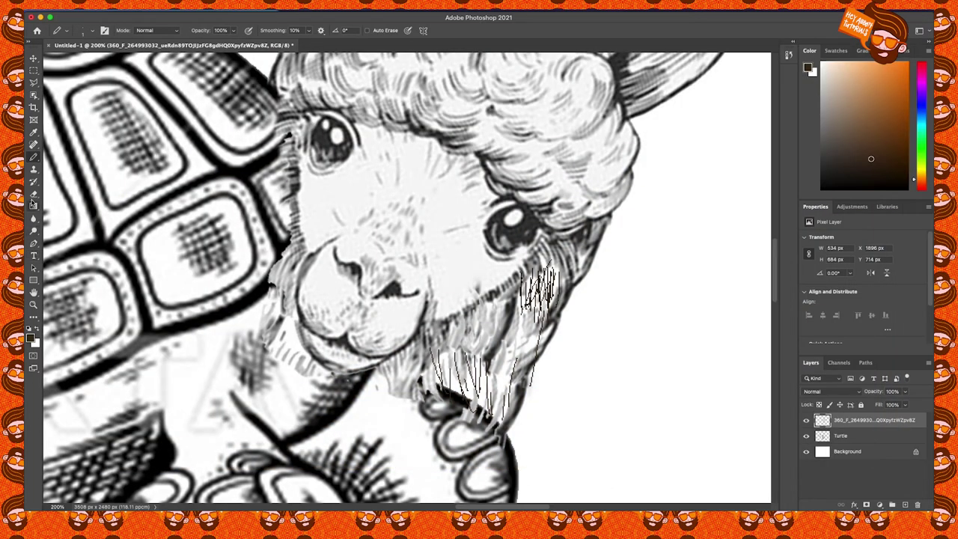
Erase the leftover llama fur beside the muzzle where it covers the shell rim and the turtle's neck.
left_click(33, 194)
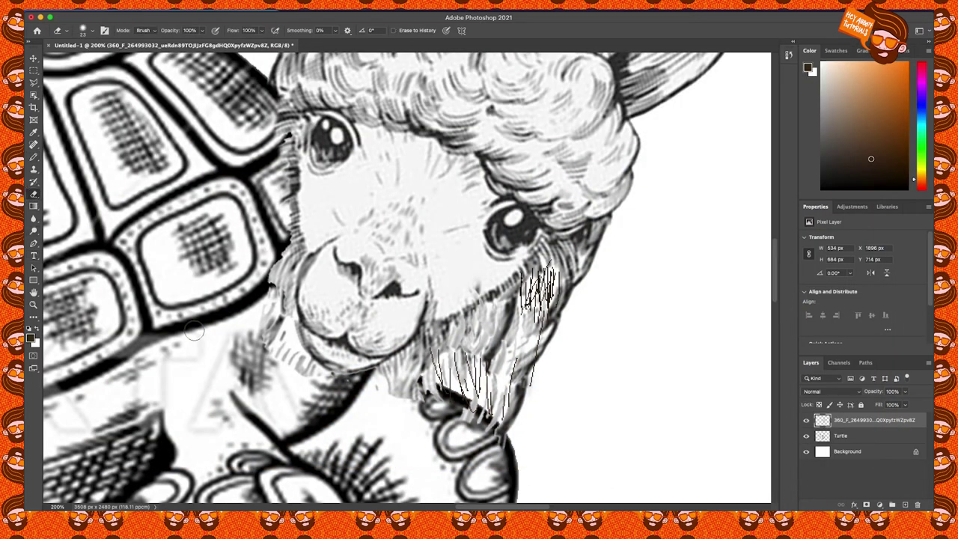
key("bracketright")
key("bracketright")
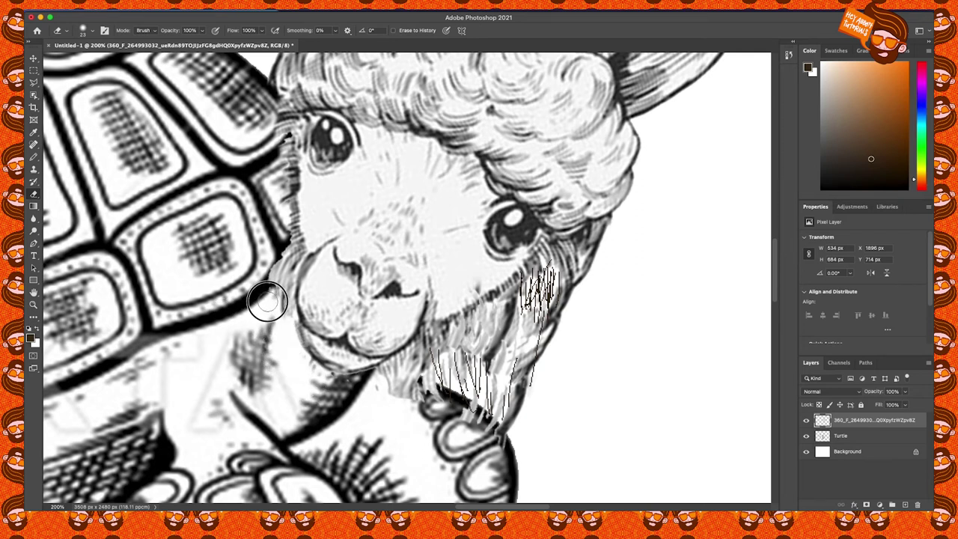
key("bracketleft")
key("bracketleft")
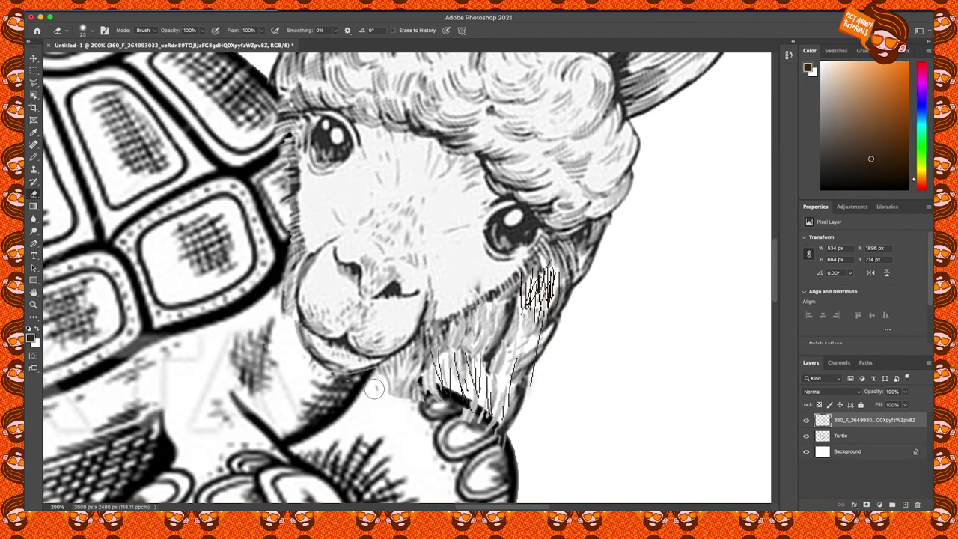
Erase the ragged lower ends of the llama's neck fur along the top of the front flipper.
key("bracketright")
key("bracketright")
left_click_drag(531, 400, 459, 404)
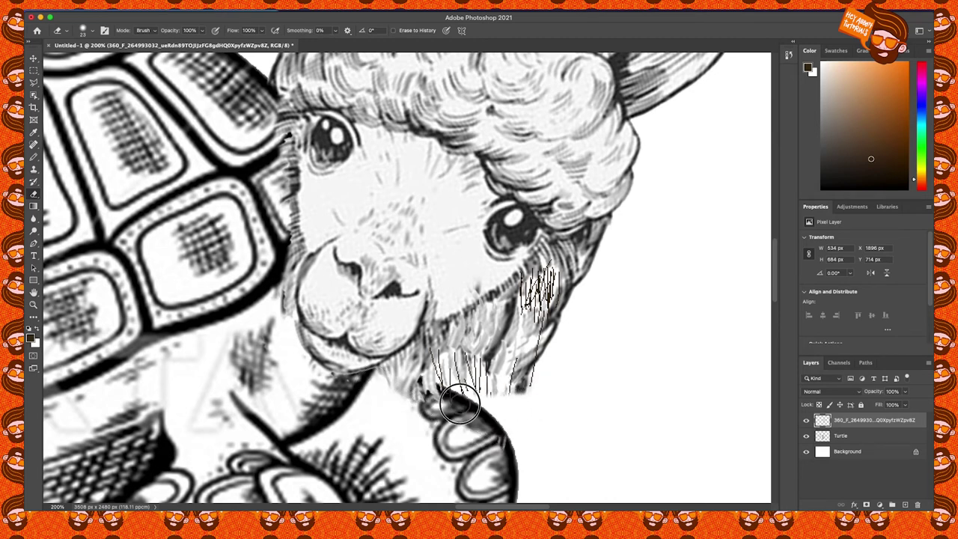
key("ctrl+z")
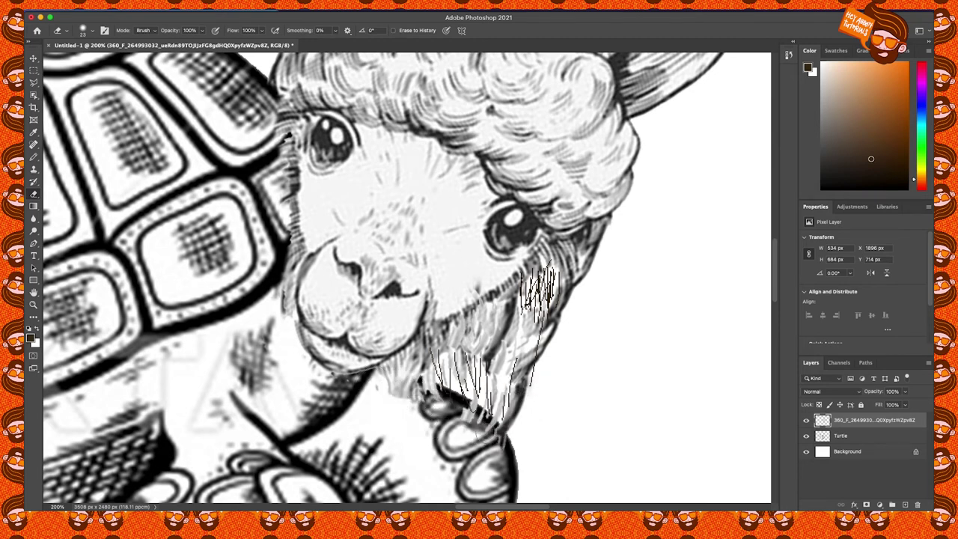
mouse_move(497, 440)
left_mouse_down()
mouse_move(407, 380)
mouse_move(379, 385)
mouse_move(424, 403)
mouse_move(458, 452)
mouse_move(377, 391)
mouse_move(410, 409)
left_mouse_up()
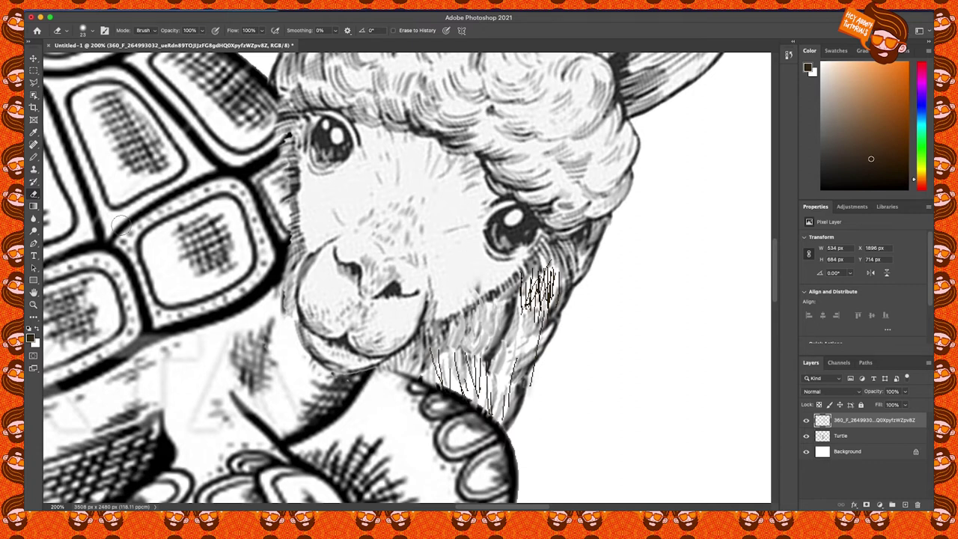
left_click(33, 305)
right_click(204, 277)
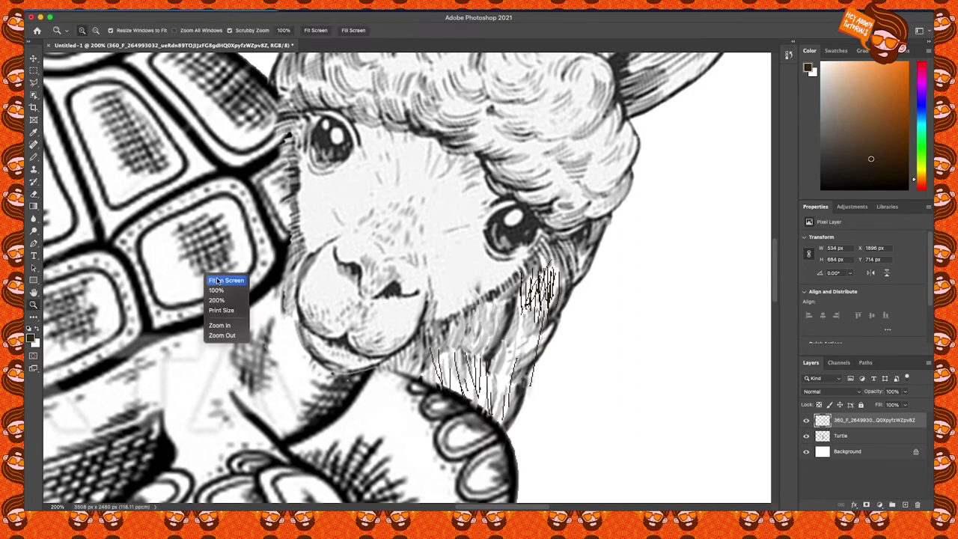
left_click(221, 282)
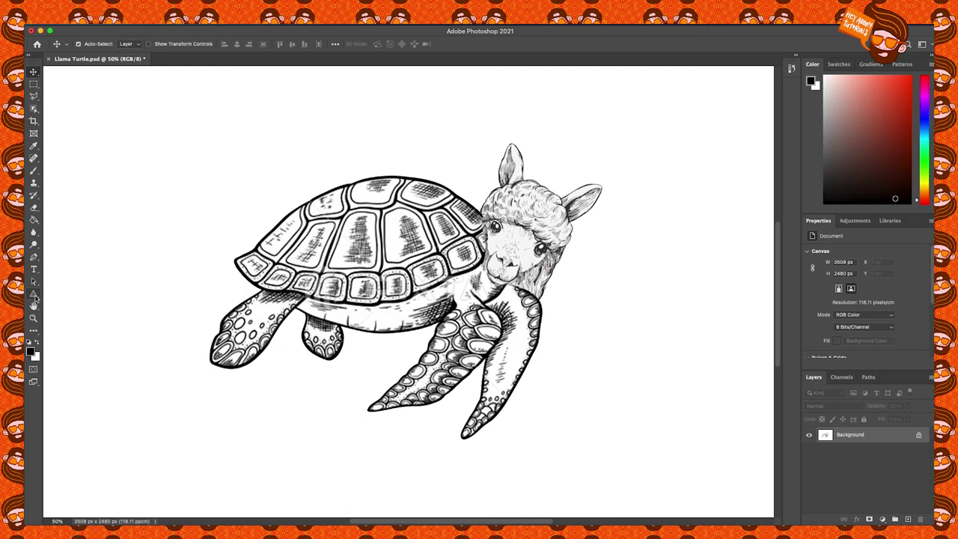
Draw a small white-filled triangle, about 31 × 34 px, on the turtle's belly with the Triangle tool.
left_click(34, 295)
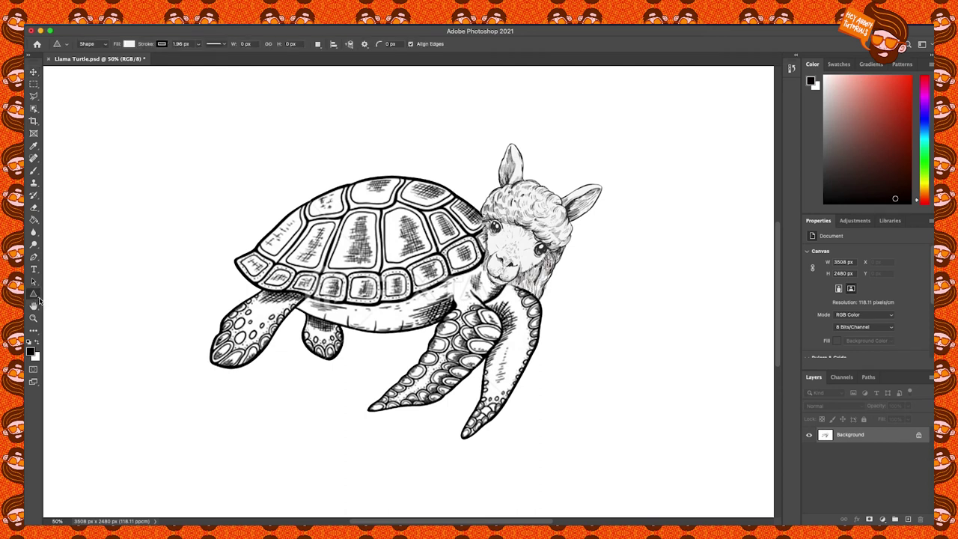
right_click(40, 299)
left_click(66, 292)
right_click(38, 299)
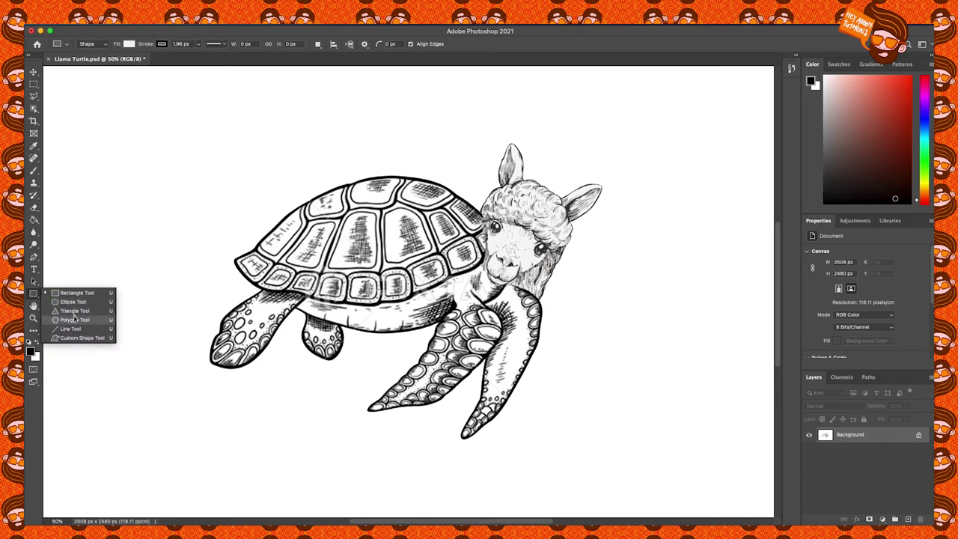
left_click(74, 311)
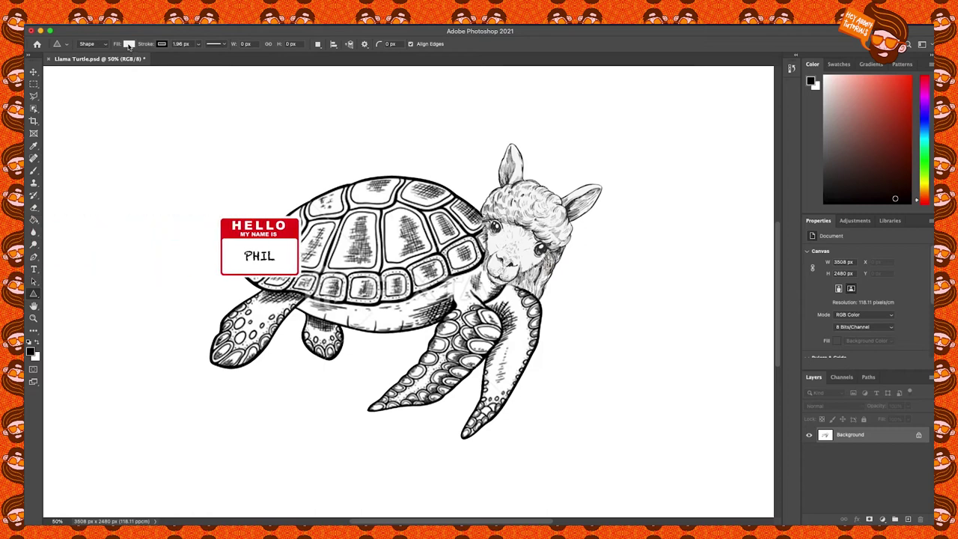
left_click(129, 45)
left_click(75, 73)
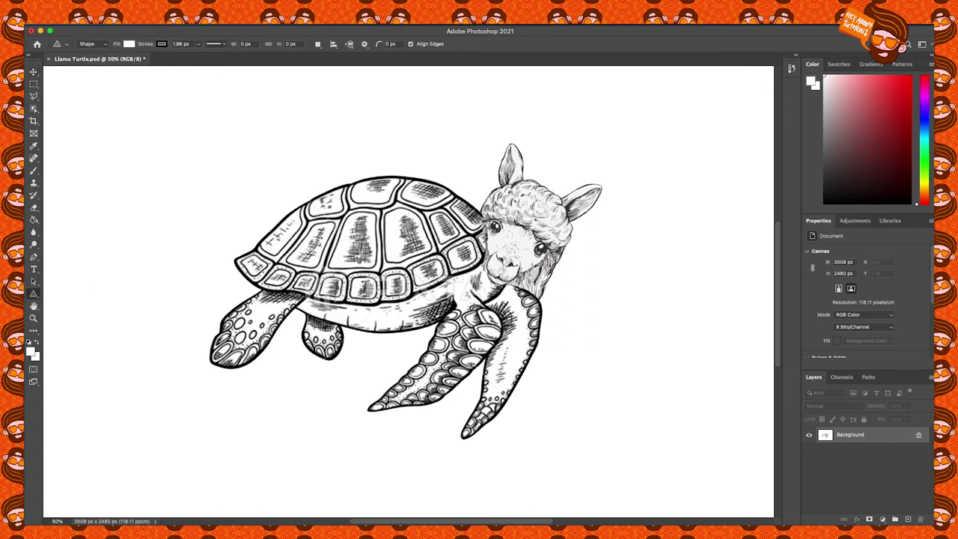
left_click_drag(382, 308, 389, 314)
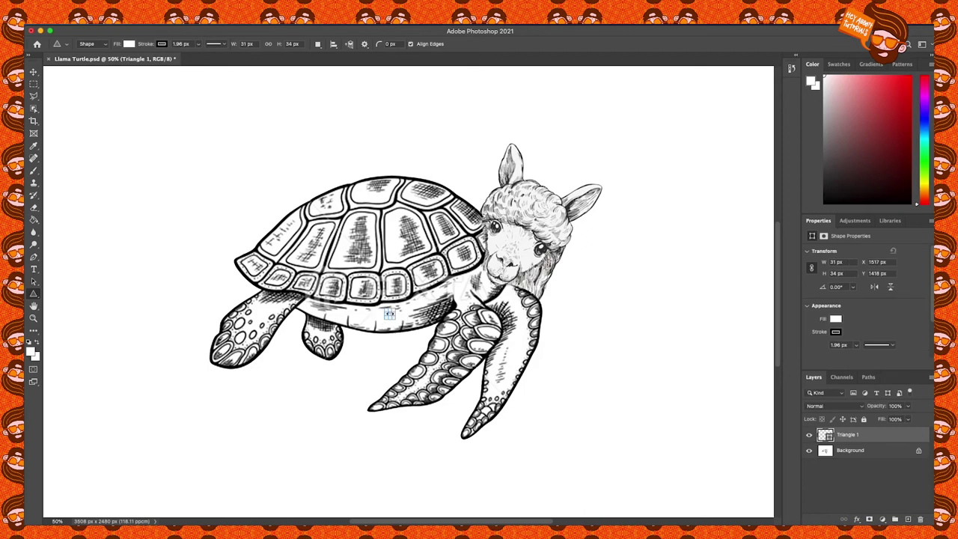
Duplicate the triangle, rotate the copy about 180° and place it against the original's base to form a diamond.
left_click(33, 71)
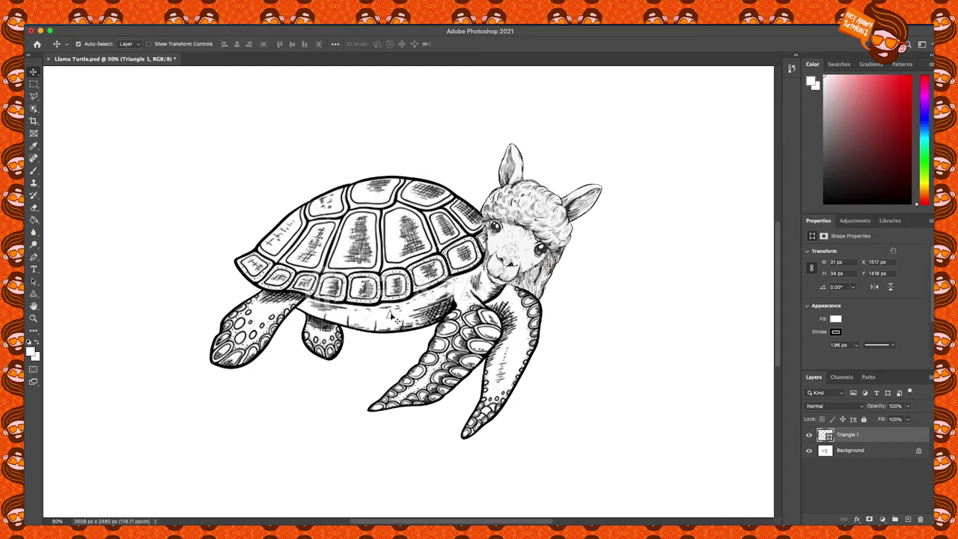
left_click_drag(389, 317, 390, 328, "alt")
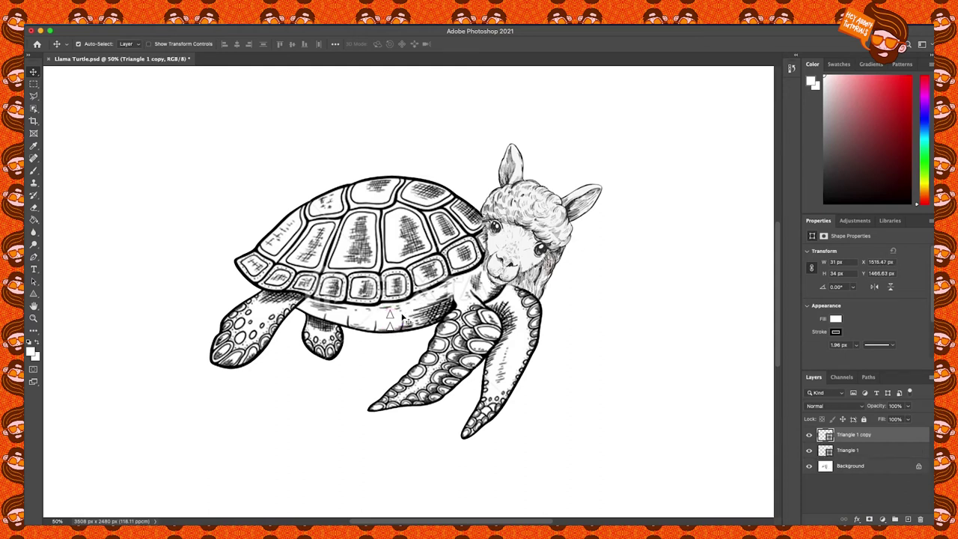
key("super")
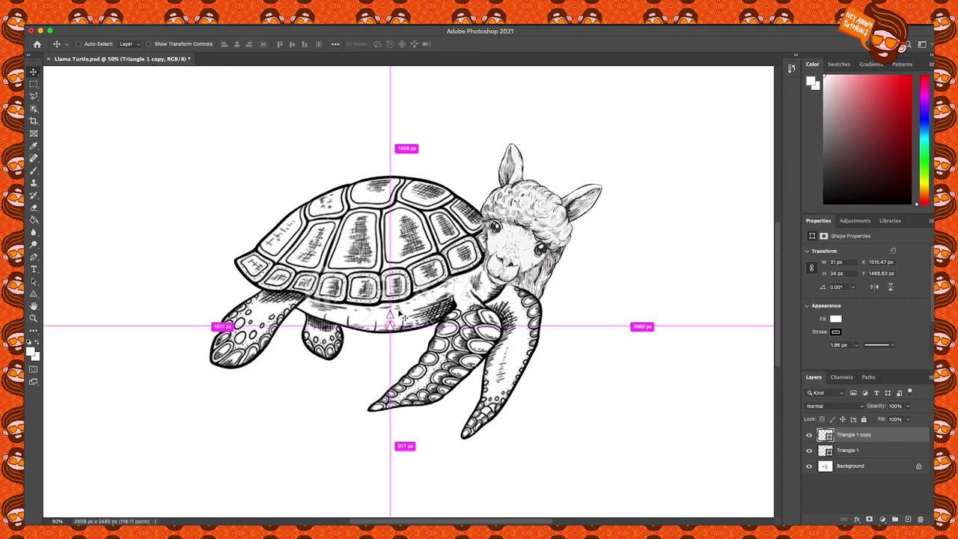
key("super+t")
mouse_move(390, 315)
left_mouse_down()
mouse_move(400, 310)
mouse_move(402, 325)
mouse_move(390, 338)
mouse_move(389, 319)
left_mouse_up()
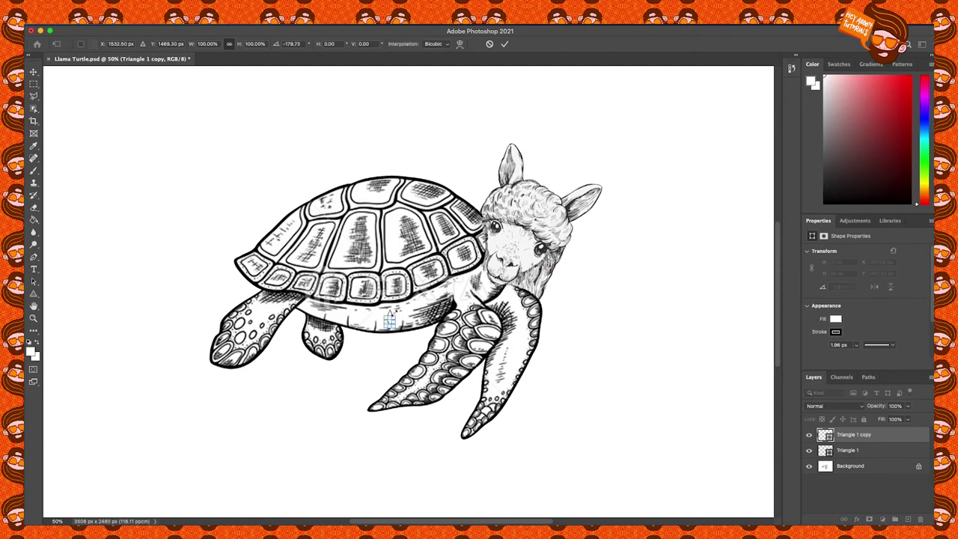
key("Return")
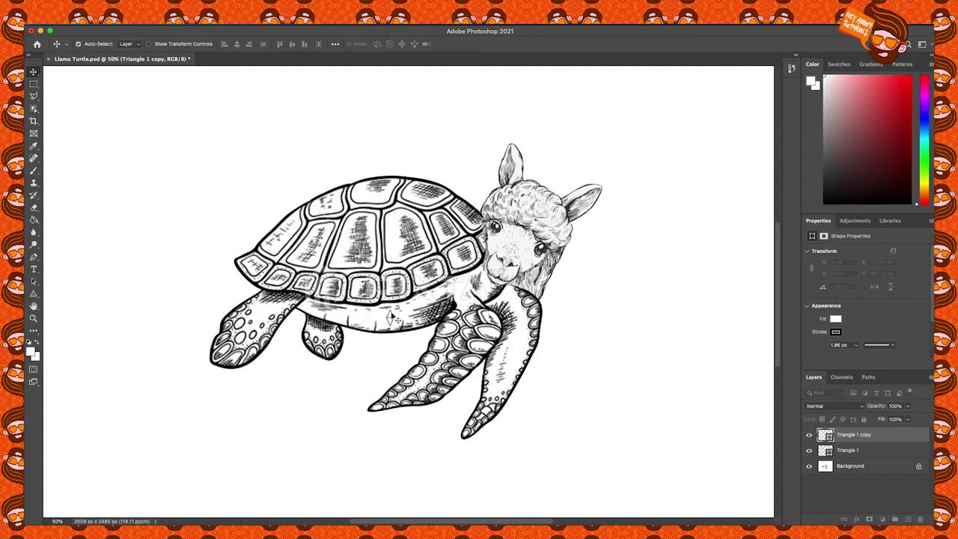
Select both triangles and duplicate the diamond sideways to make a row of four along the belly.
left_click(390, 318, "shift")
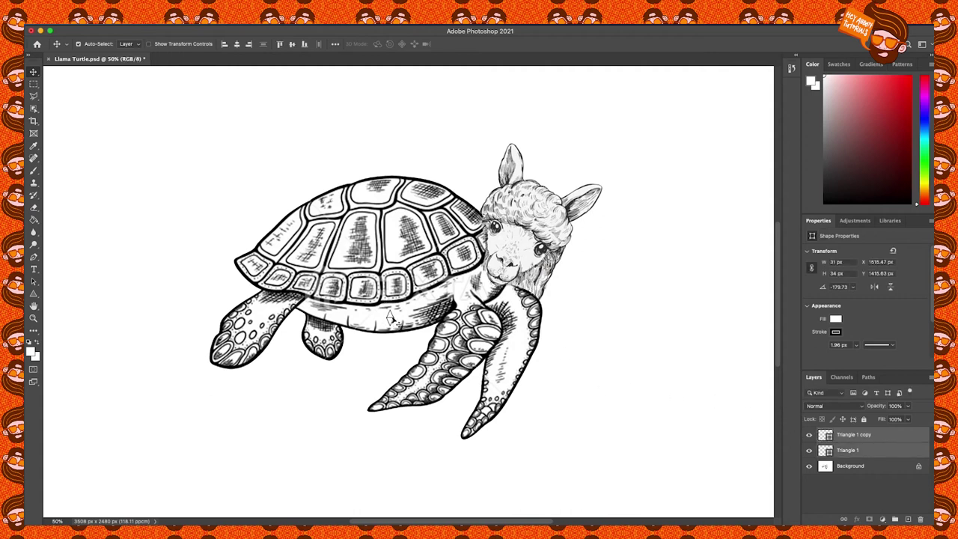
left_click(390, 318)
left_click_drag(390, 318, 383, 316)
left_click(848, 481)
left_click(868, 434, "super")
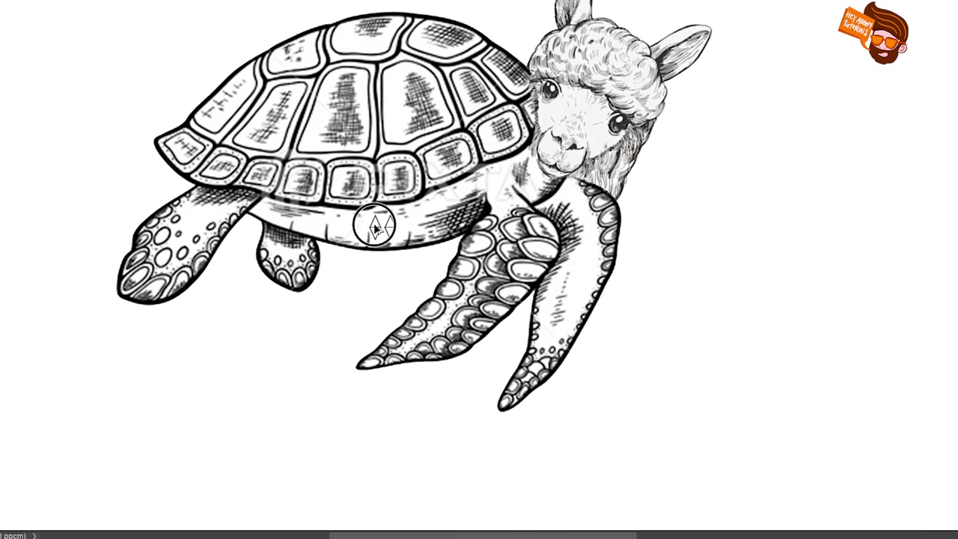
left_click_drag(147, 220, 125, 223)
left_click_drag(372, 223, 363, 225)
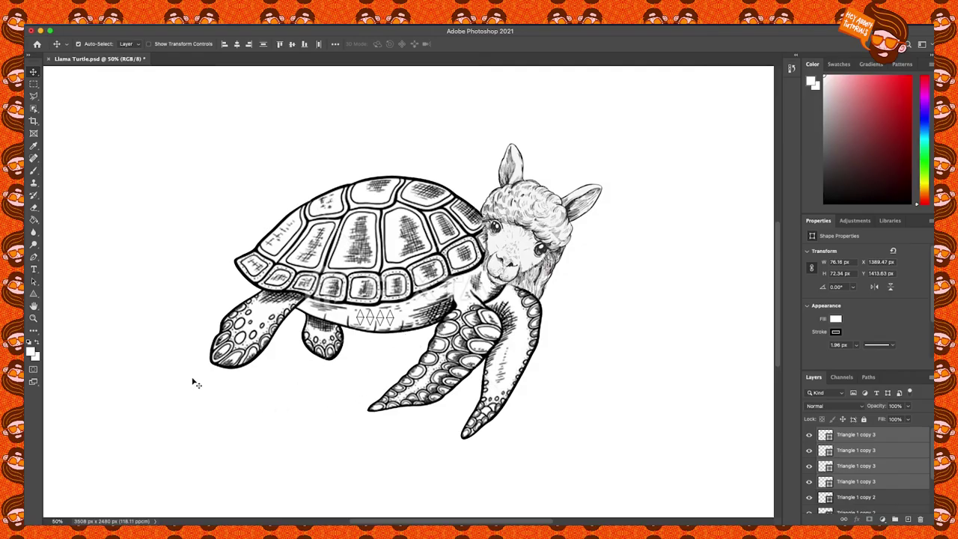
Place an ellipse of about 27 × 32 px on the turtle's rear flipper and set its stroke width to 5 px.
left_click(33, 294)
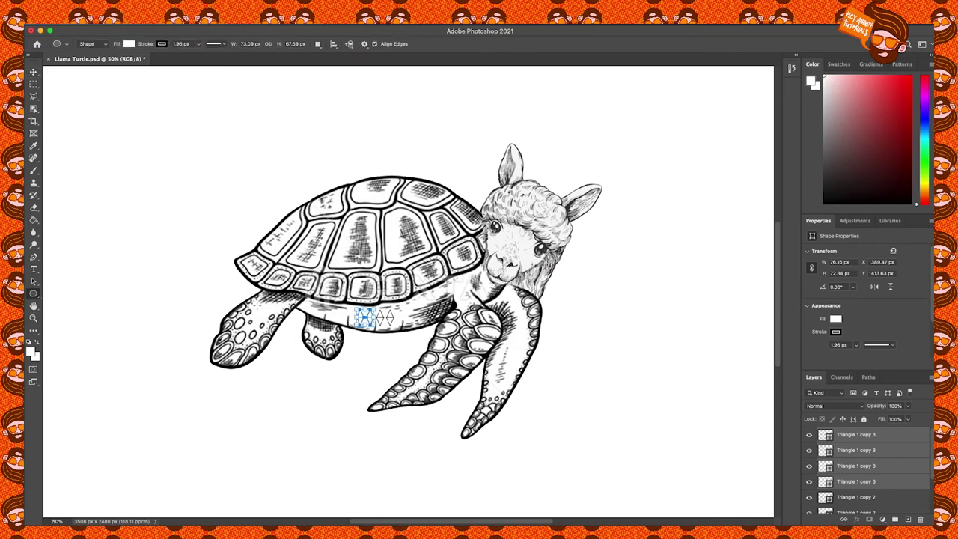
key("v")
left_click(258, 318)
left_click(260, 320)
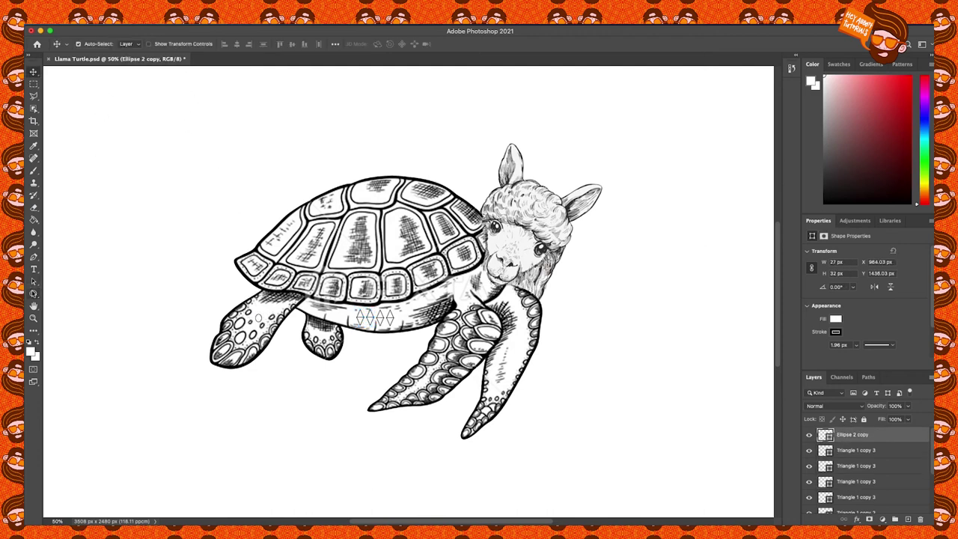
left_click(33, 293)
left_click_drag(197, 46, 199, 47)
type("5")
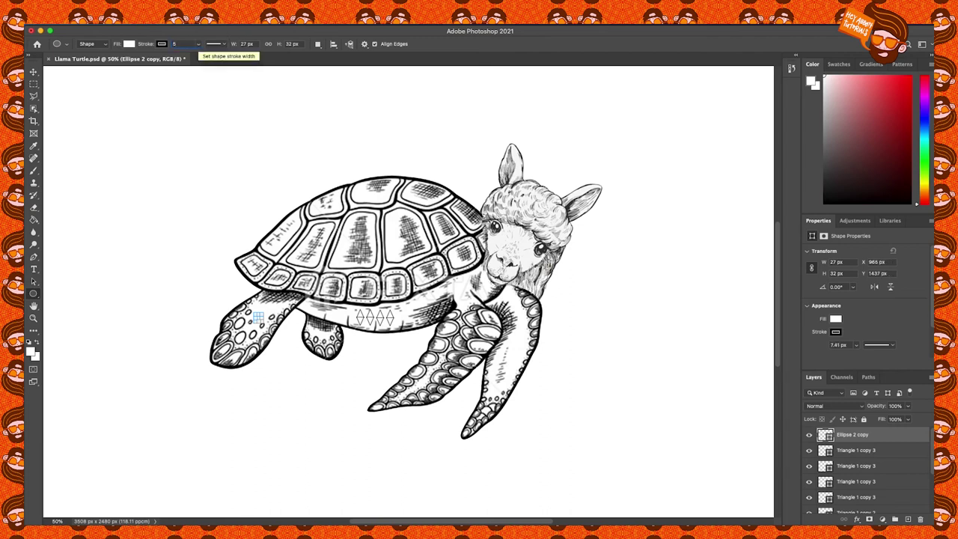
Duplicate the small ellipse three times to fill the upper part of the rear flipper with spots.
left_click(33, 72)
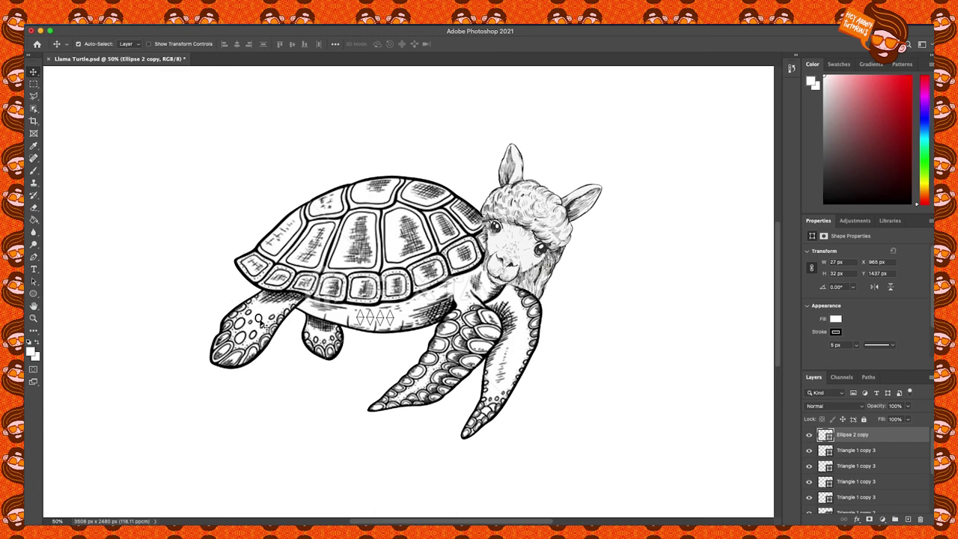
left_click_drag(259, 321, 280, 310)
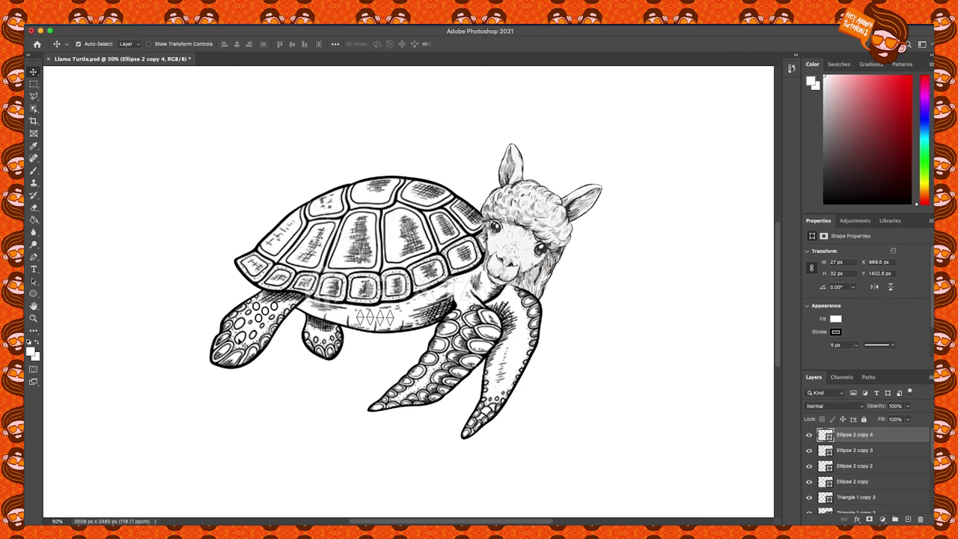
left_click(32, 320)
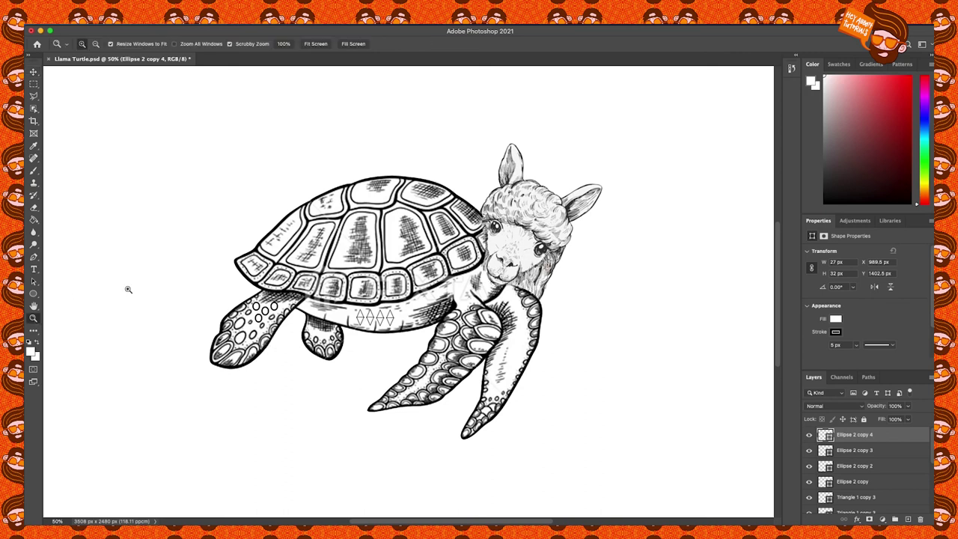
left_click(196, 205, "alt")
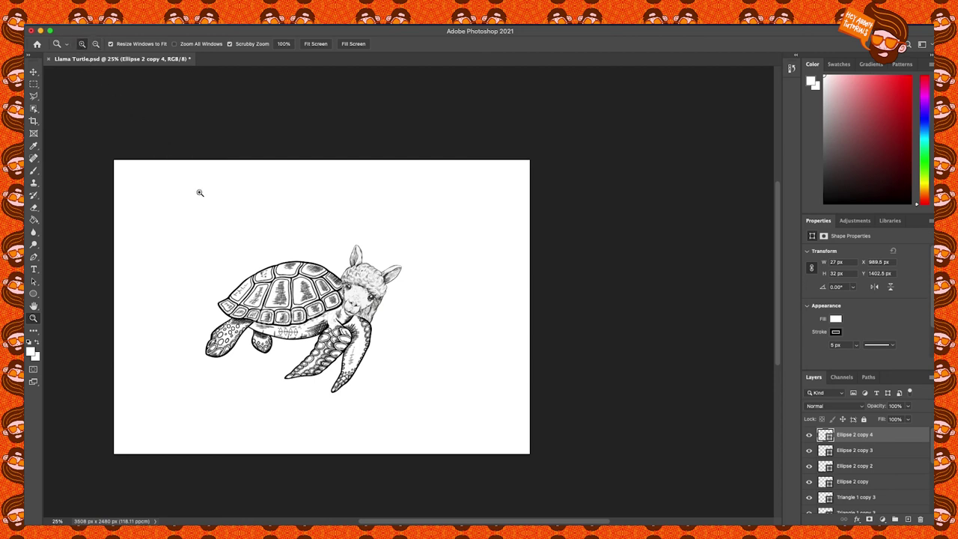
left_click(228, 259)
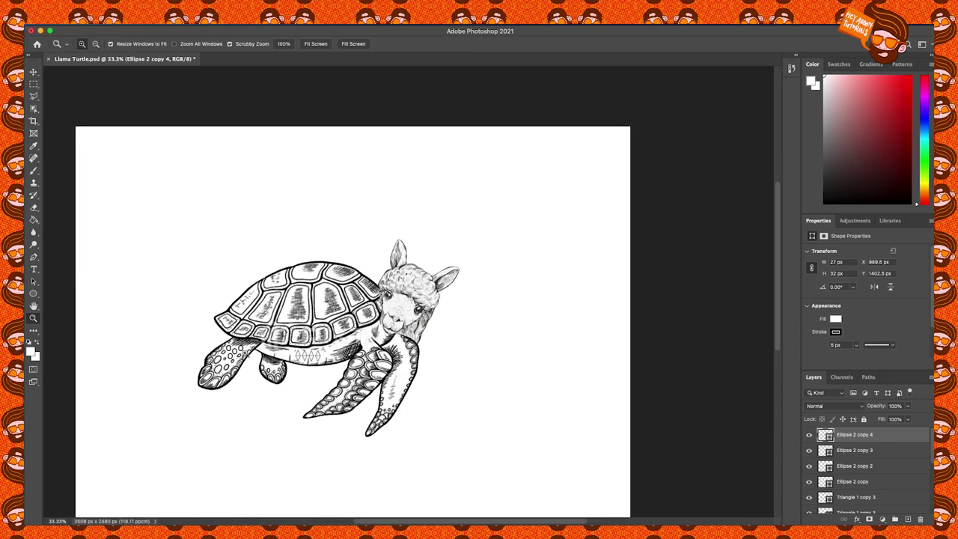